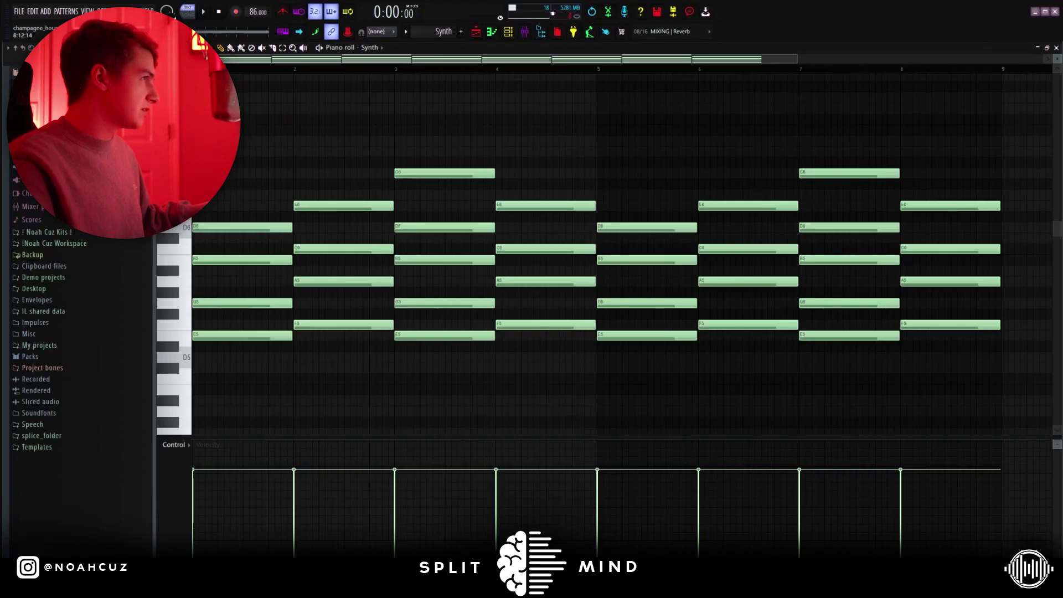
Play the Synth chords, copy the first chord's B5, G5 and E5 one step right, and delete G#5
{"action": "key", "text": "space"}
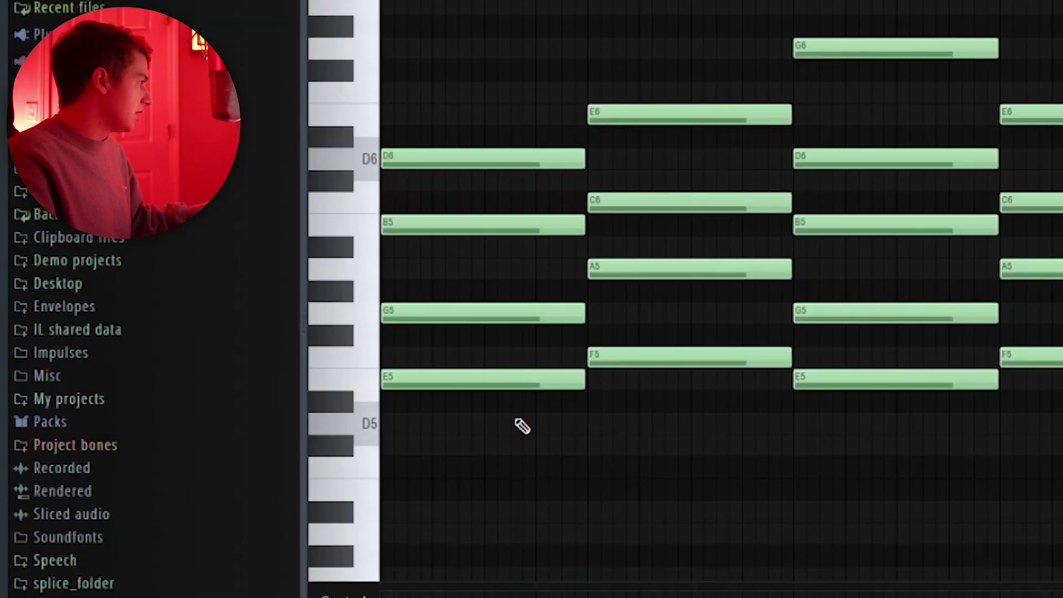
{"action": "left_click_drag", "start_coordinate": [257, 362], "coordinate": [247, 259]}
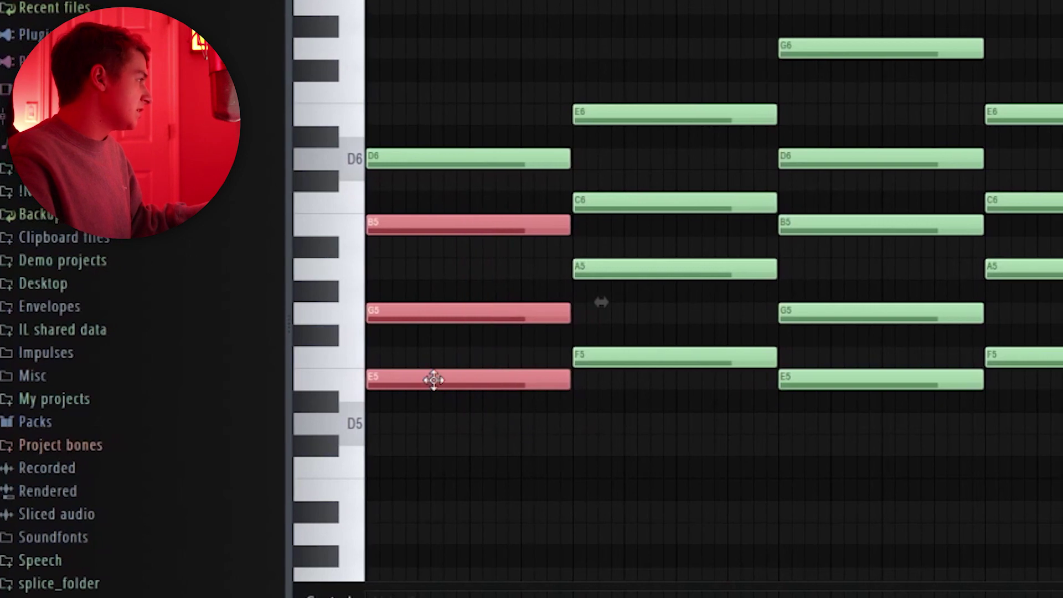
{"action": "left_click_drag", "start_coordinate": [404, 377], "coordinate": [599, 377]}
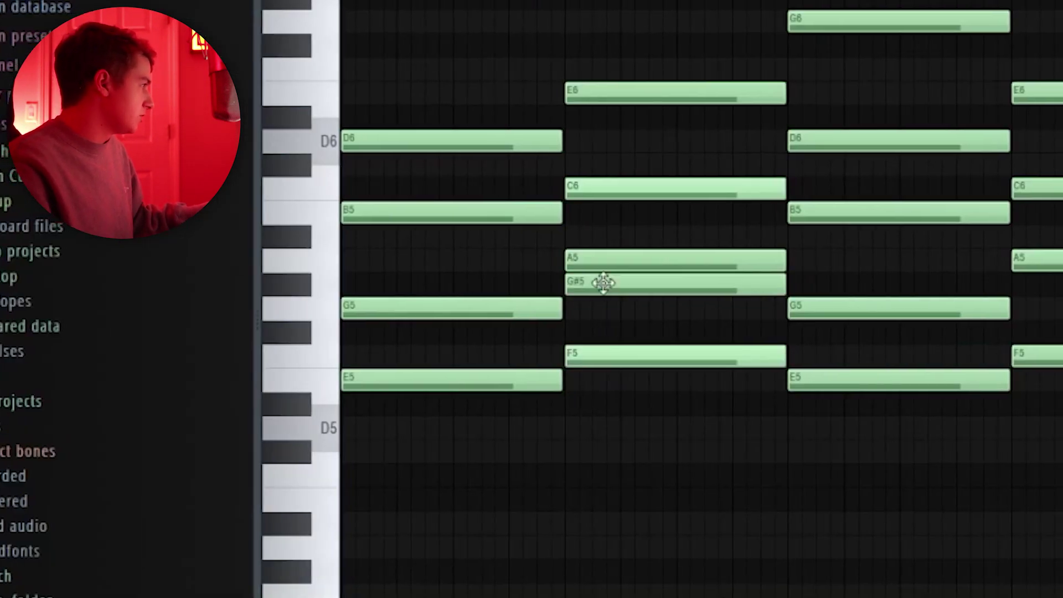
{"action": "right_click", "coordinate": [307, 293]}
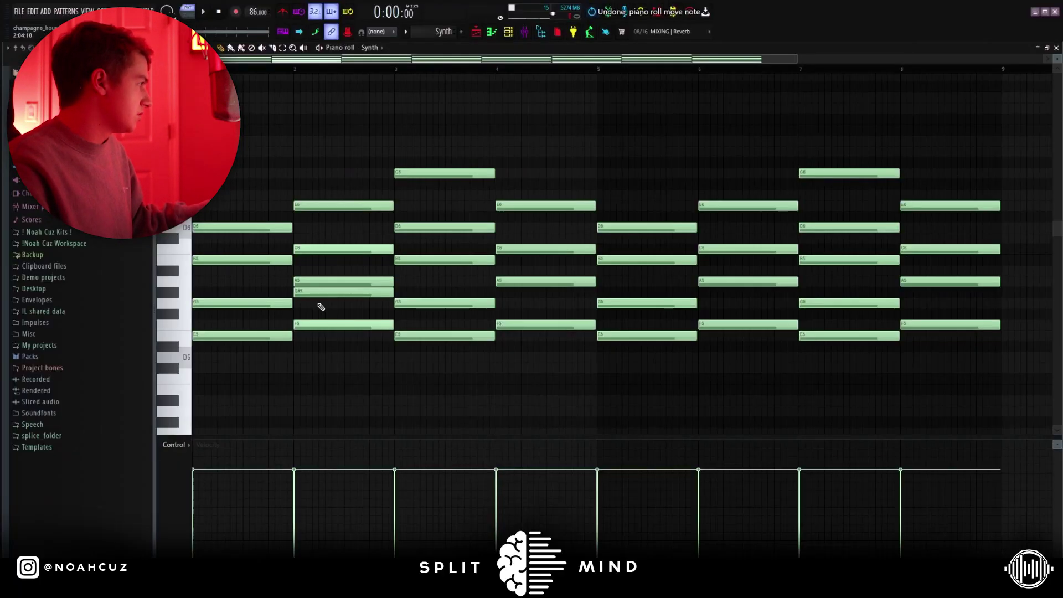
Select and clear a block of chord notes, then the D6 and E6 notes
{"action": "left_click_drag", "start_coordinate": [245, 246], "coordinate": [959, 375]}
{"action": "left_click", "coordinate": [959, 375]}
{"action": "left_click_drag", "start_coordinate": [194, 201], "coordinate": [409, 238]}
{"action": "left_click", "coordinate": [422, 163]}
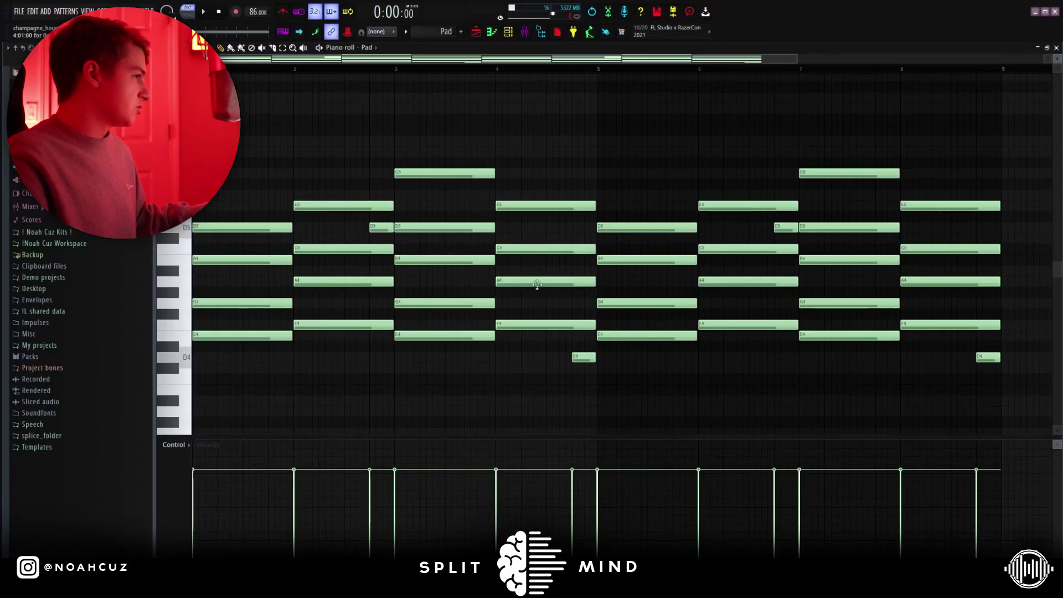
Play back the Pad chords and pick out the short D5 and D4 passing notes
{"action": "key", "text": "space"}
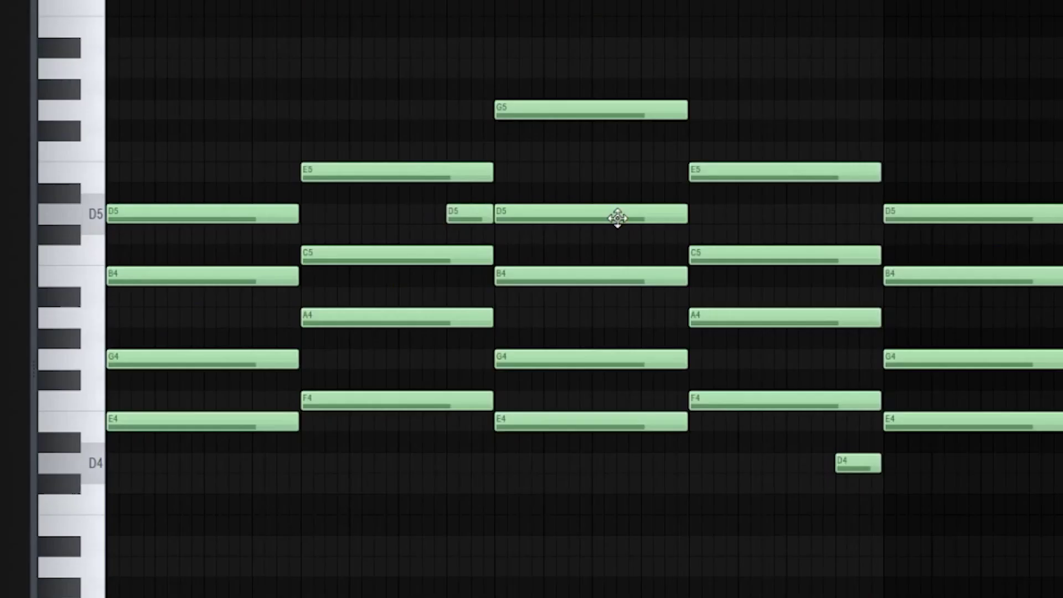
{"action": "left_click", "coordinate": [451, 214]}
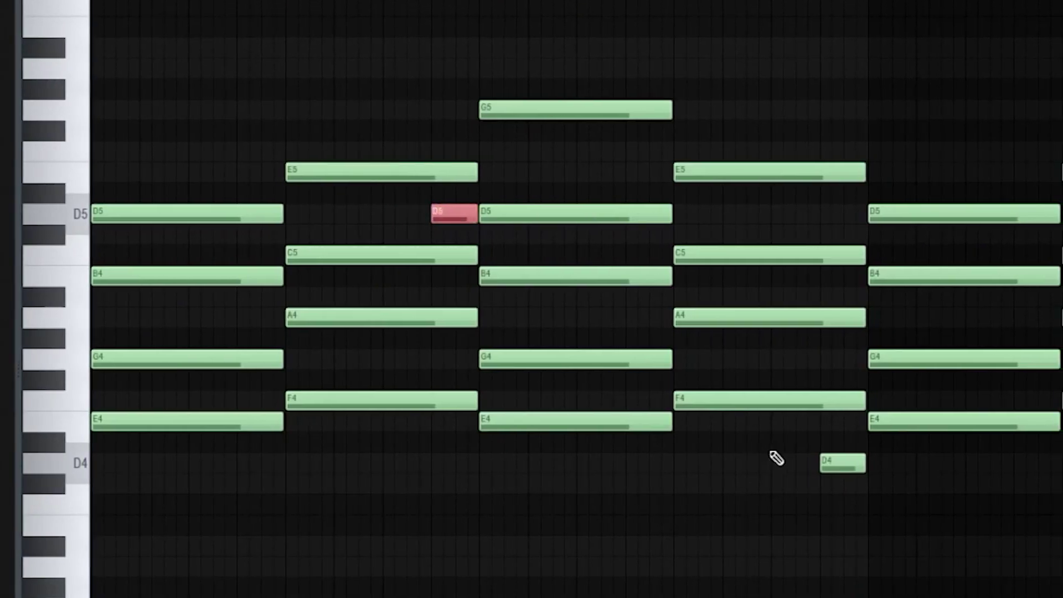
{"action": "left_click_drag", "start_coordinate": [786, 456], "coordinate": [859, 507]}
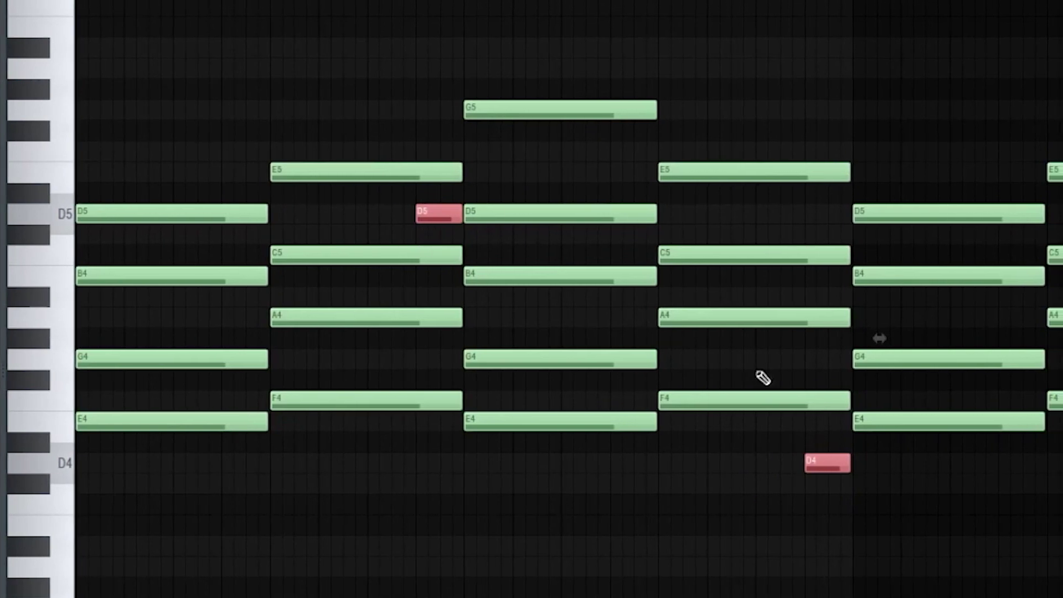
{"action": "left_click", "coordinate": [421, 215]}
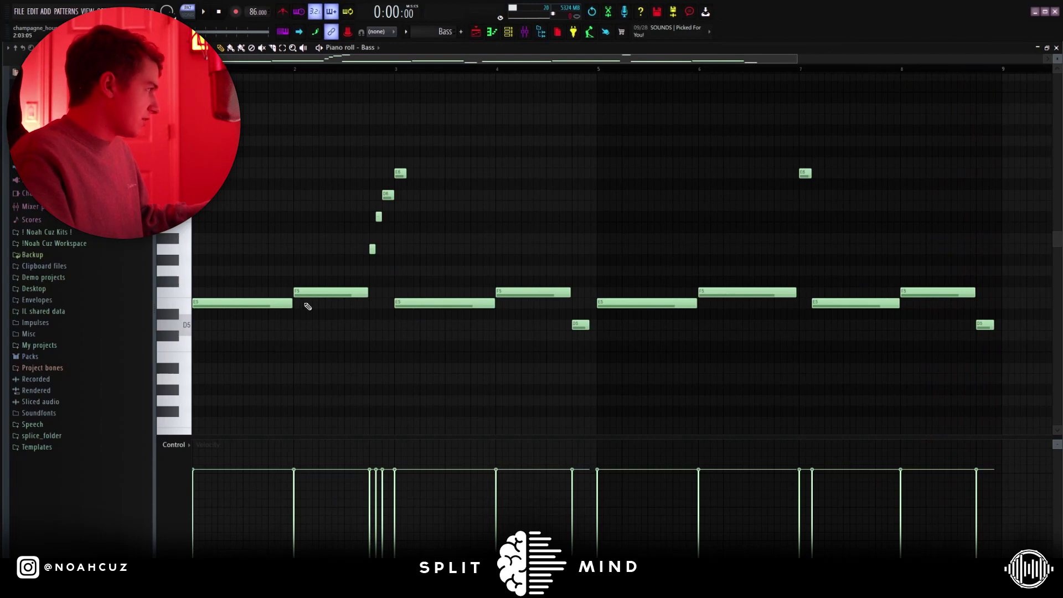
Select the Bass notes: the E5/F5/D5 line, the E6–D6 run, its top note, and the short D5s
{"action": "left_click_drag", "start_coordinate": [261, 289], "coordinate": [963, 304]}
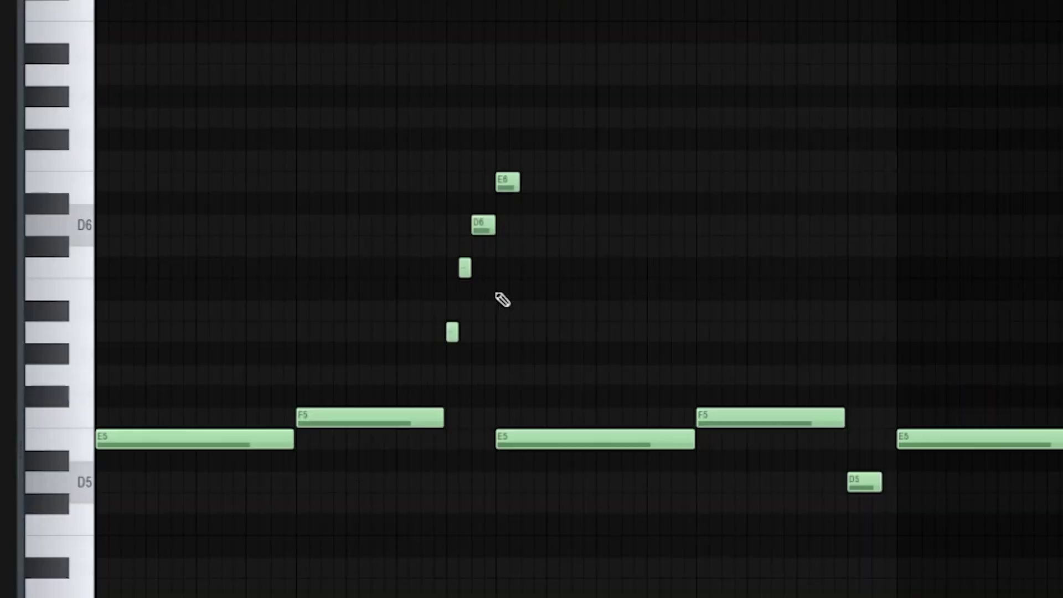
{"action": "left_click_drag", "start_coordinate": [394, 127], "coordinate": [522, 263]}
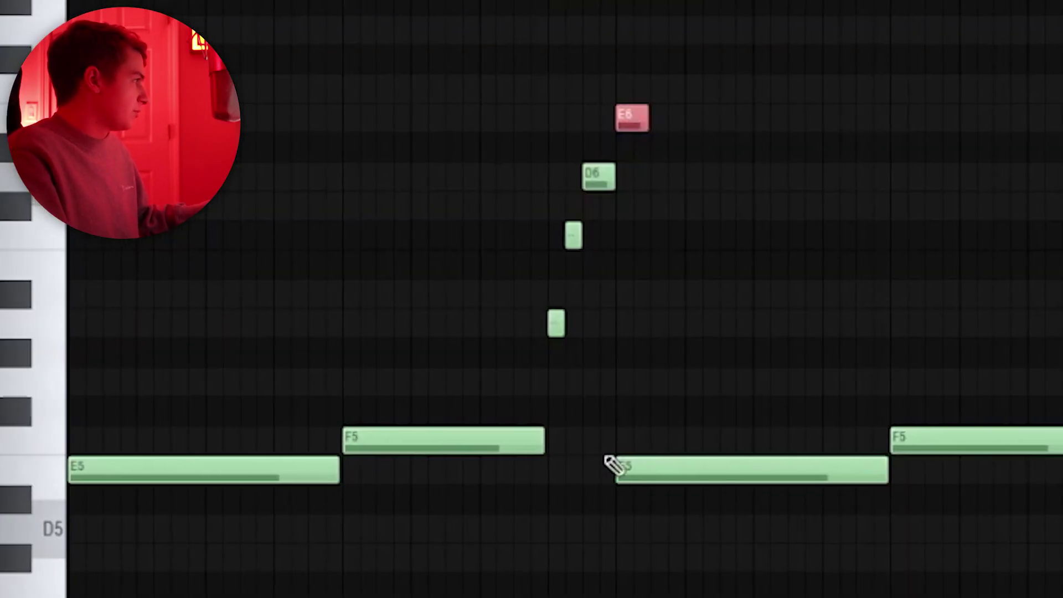
{"action": "left_click", "coordinate": [618, 470]}
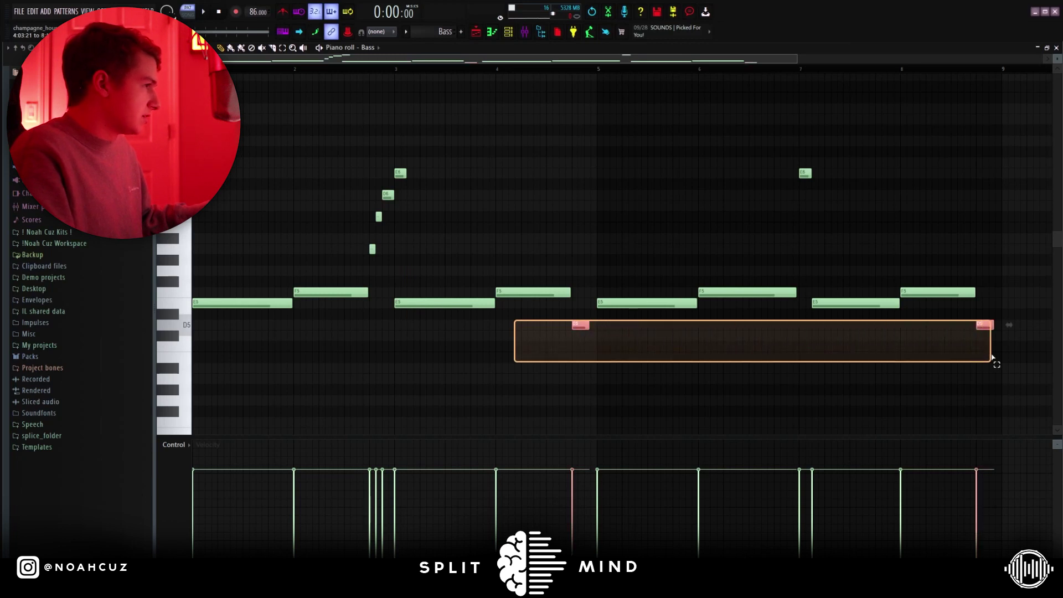
{"action": "left_click_drag", "start_coordinate": [992, 358], "coordinate": [992, 360]}
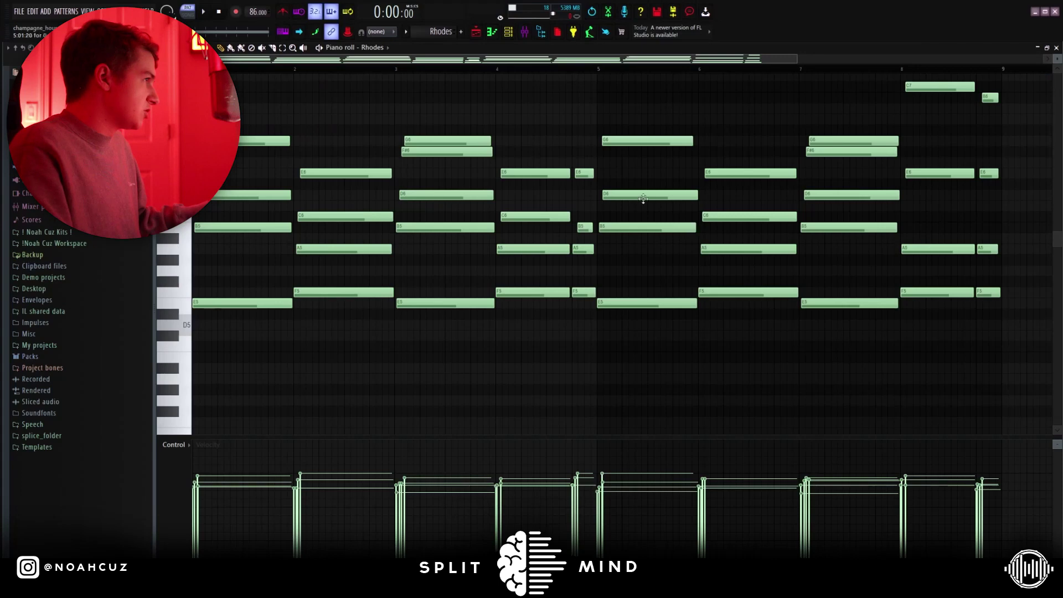
Play back the Rhodes chord part through the visitation Creative EP preset
{"action": "scroll", "coordinate": [643, 198], "scroll_direction": "up", "scroll_amount": 3}
{"action": "key", "text": "space"}
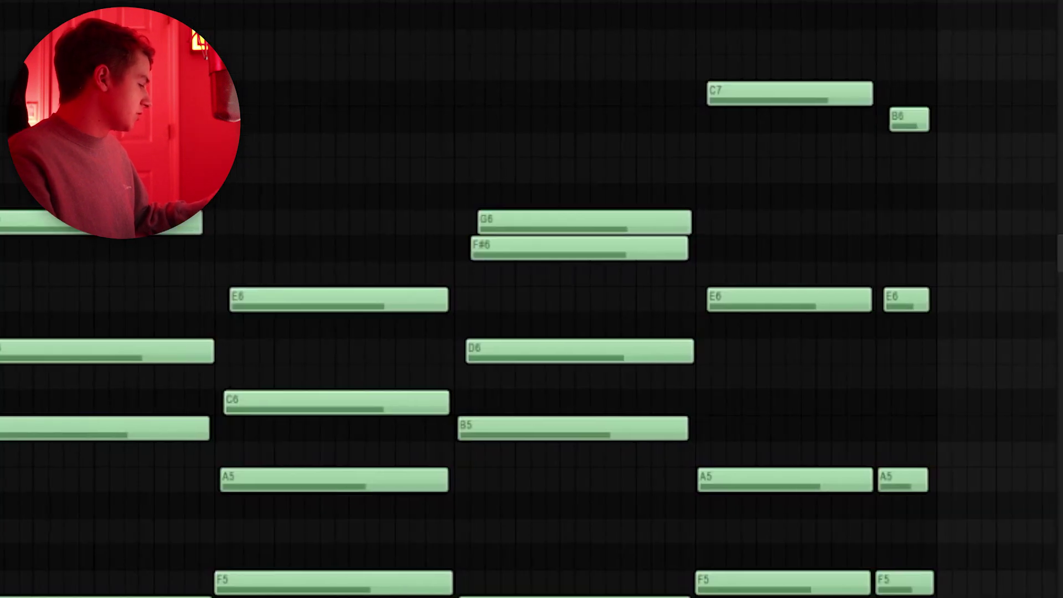
Randomize the levels of the selected Rhodes notes with Alt+R, then select the bar-8 notes
{"action": "key", "text": "alt+r"}
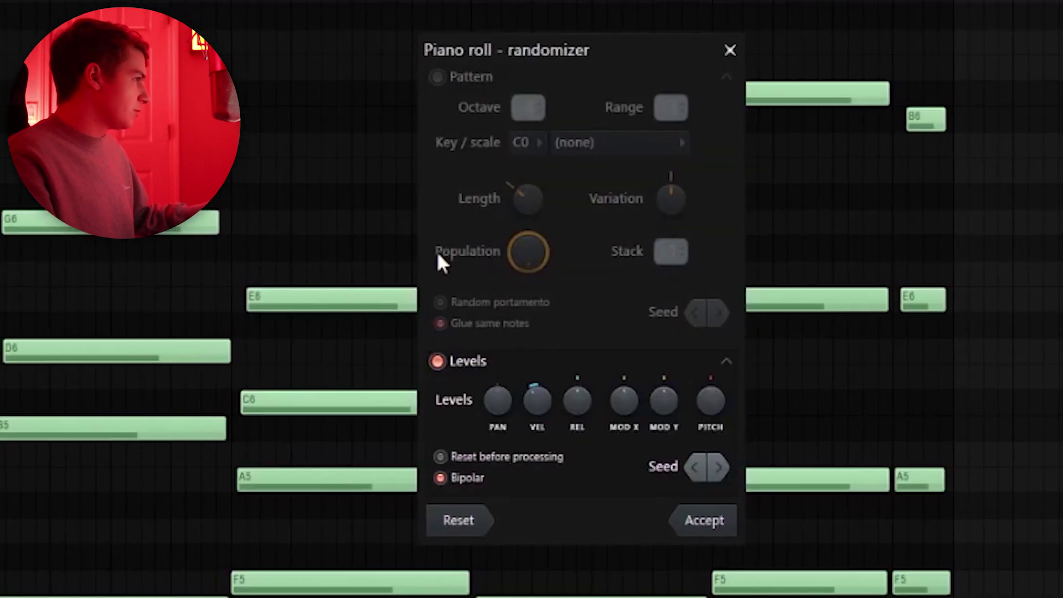
{"action": "left_click", "coordinate": [716, 523]}
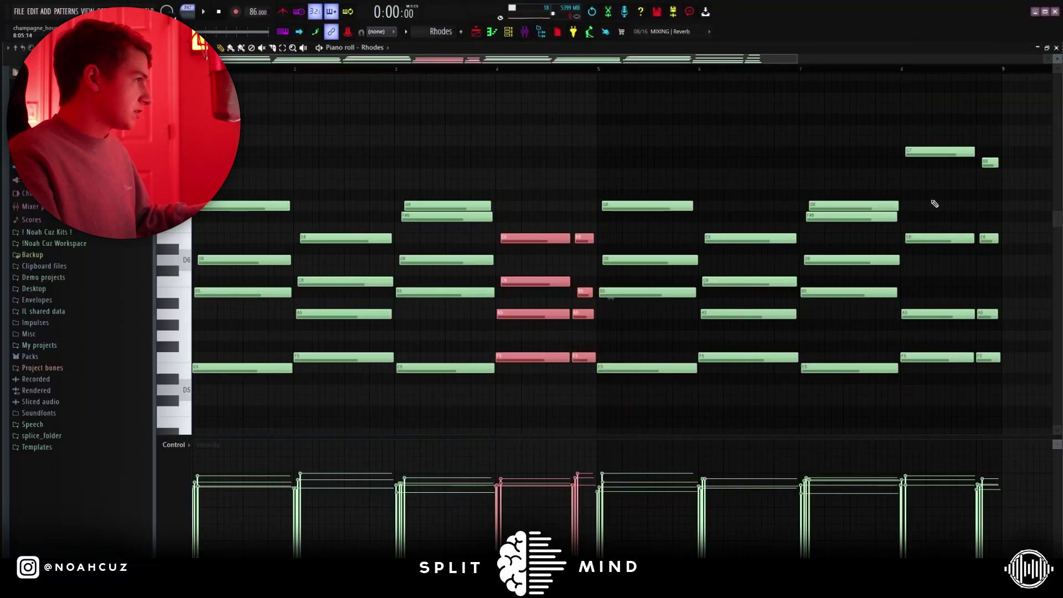
{"action": "left_click_drag", "start_coordinate": [914, 115], "coordinate": [1037, 391]}
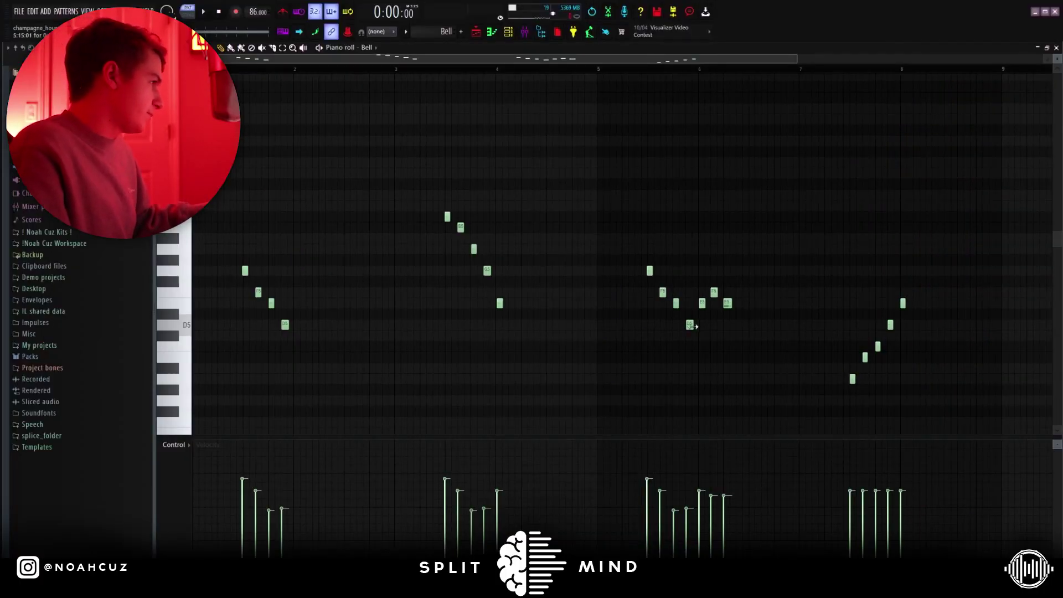
Select the final five-note Bell run in the piano roll
{"action": "left_click_drag", "start_coordinate": [739, 158], "coordinate": [937, 413]}
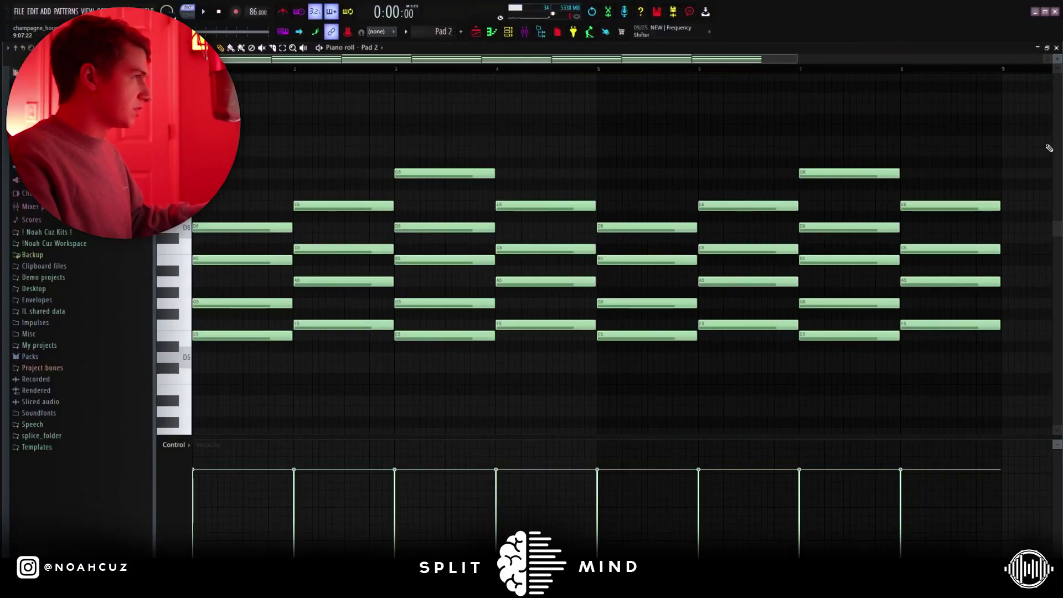
Play back the Pad 2 sustained chord pattern
{"action": "key", "text": "space"}
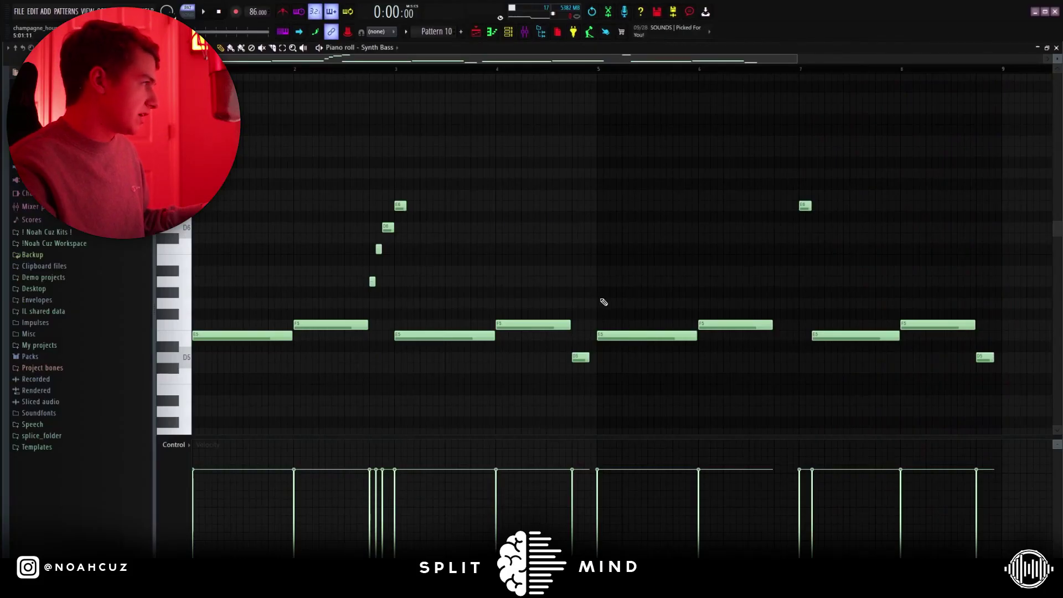
Bring up the Synth Bass mixer insert and its Ghz Lohi 3 filter at 8.33 kHz
{"action": "left_click", "coordinate": [524, 32]}
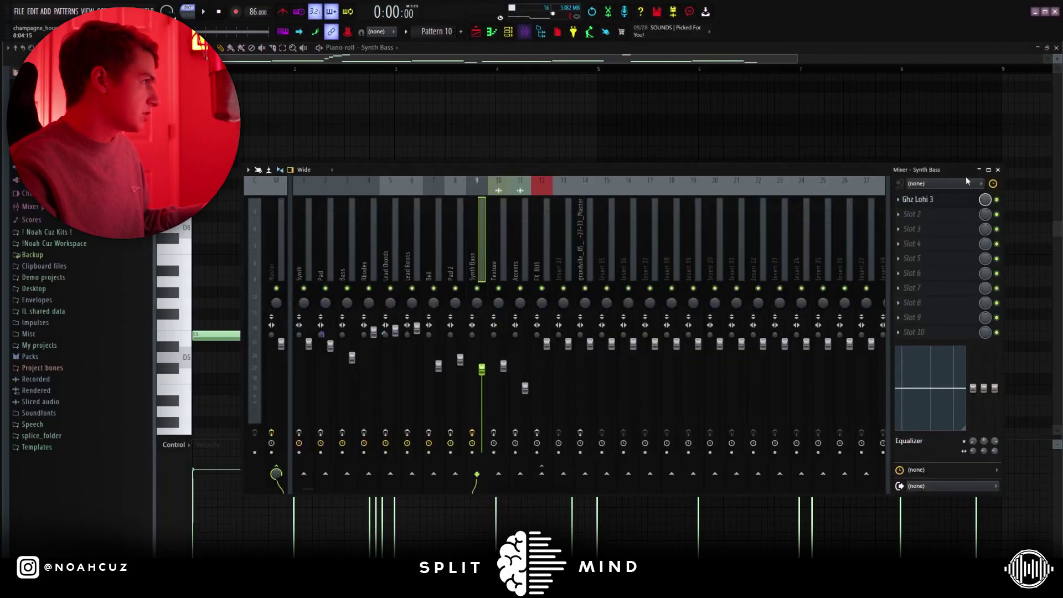
{"action": "left_click", "coordinate": [930, 206]}
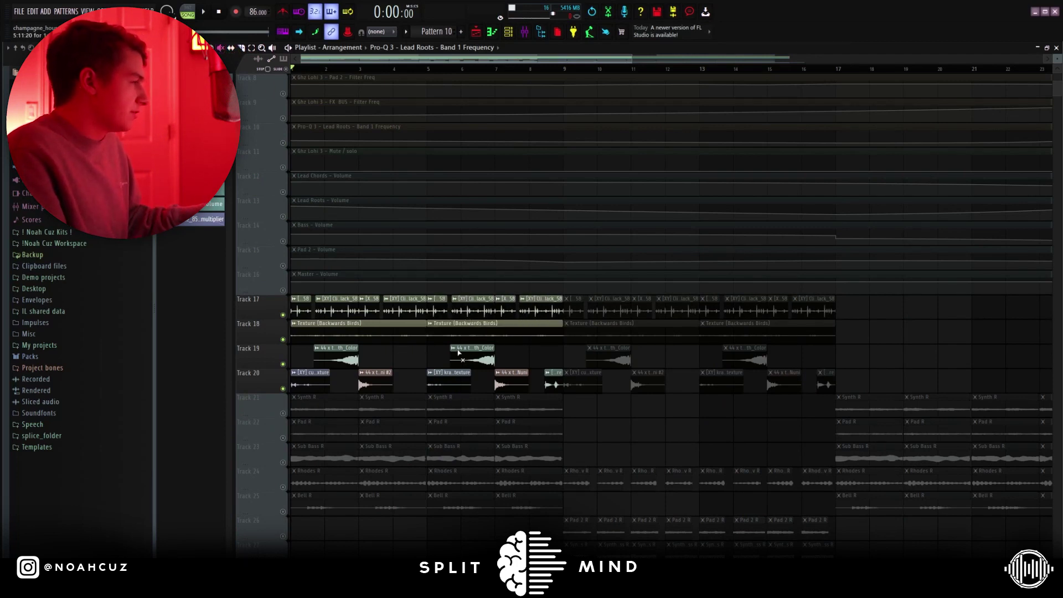
Hide the Mixer with F9 to show the tracks from Synth R down to noise crackle
{"action": "key", "text": "F9"}
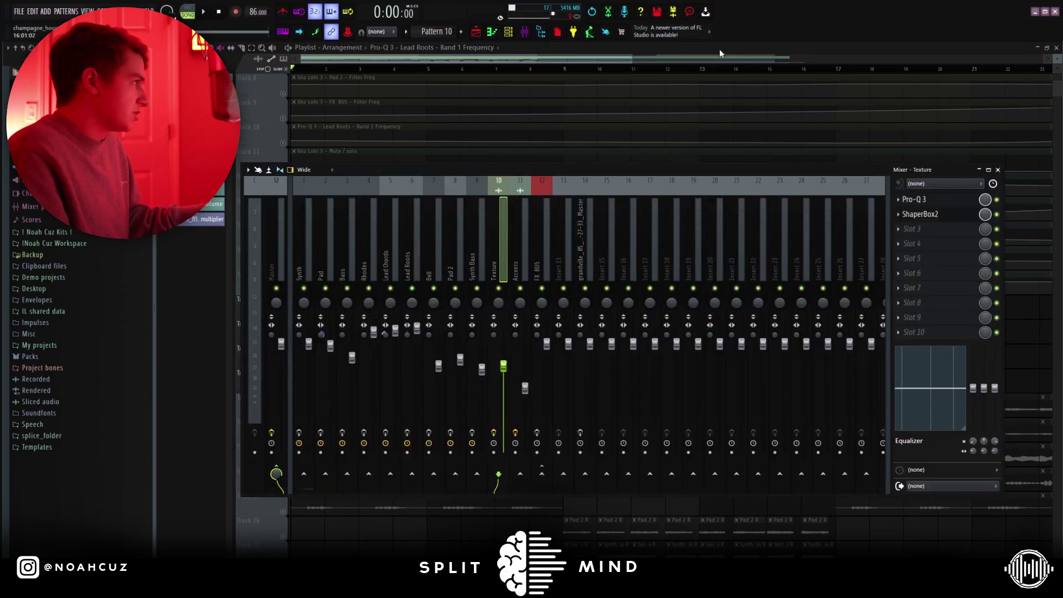
{"action": "key", "text": "F9"}
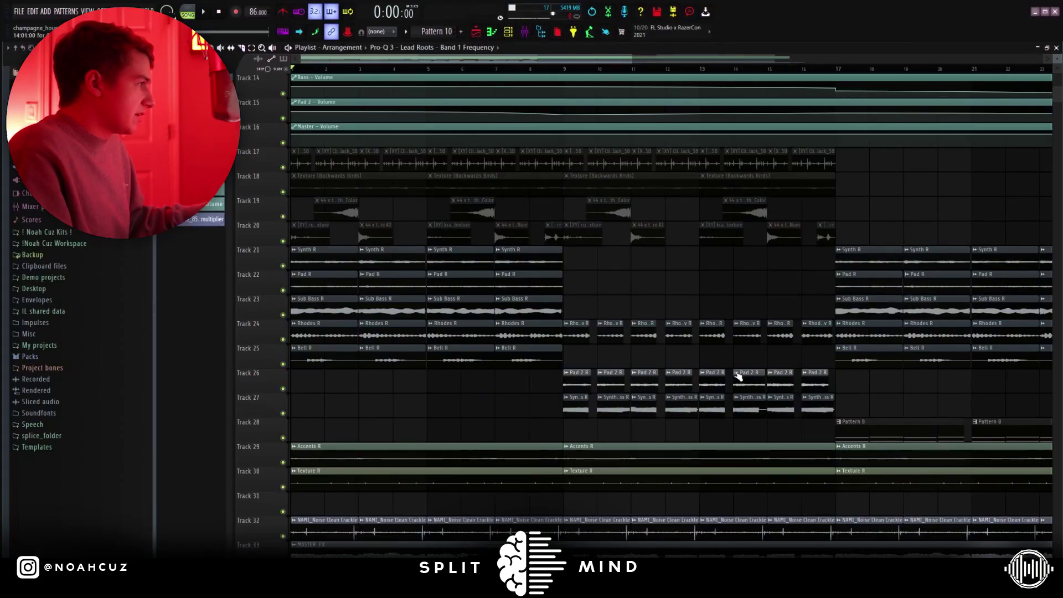
{"action": "left_click_drag", "start_coordinate": [767, 416], "coordinate": [814, 437]}
{"action": "left_click_drag", "start_coordinate": [631, 59], "coordinate": [441, 83]}
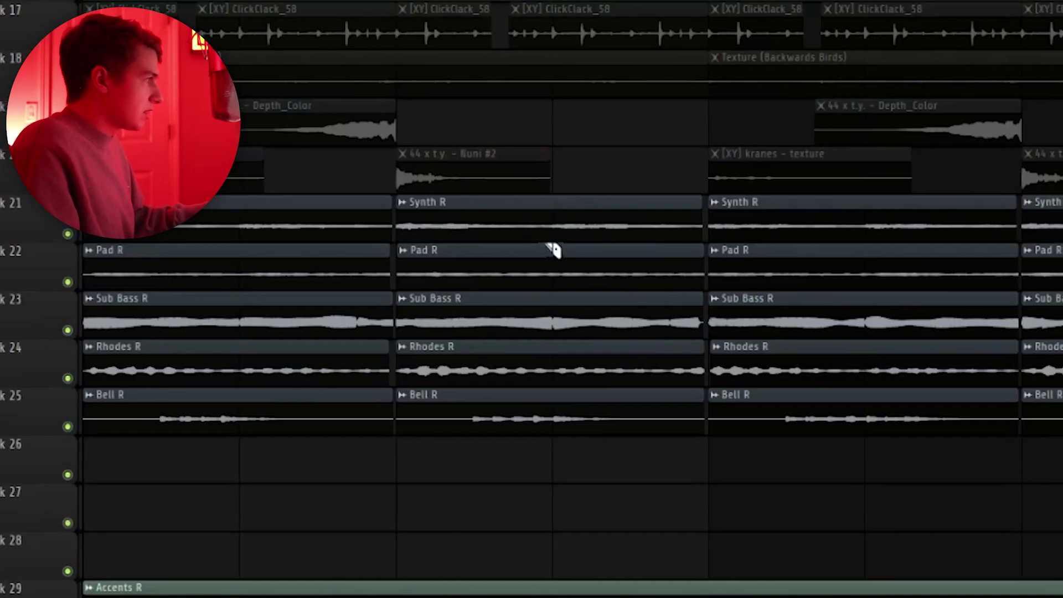
{"action": "left_click_drag", "start_coordinate": [531, 264], "coordinate": [534, 378]}
{"action": "left_click_drag", "start_coordinate": [552, 455], "coordinate": [515, 334]}
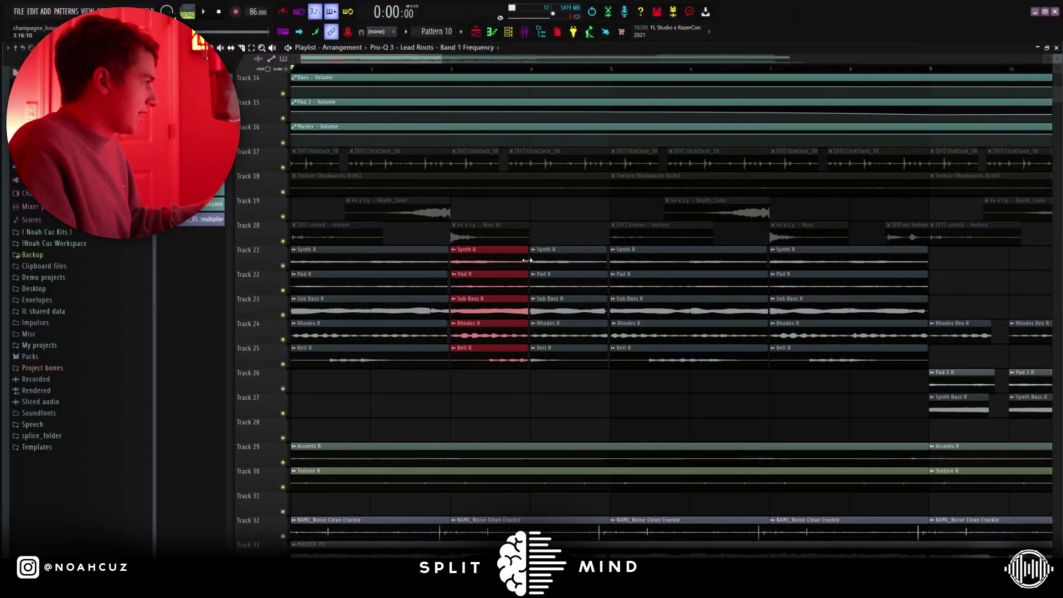
{"action": "key", "text": "ctrl+z"}
{"action": "left_click_drag", "start_coordinate": [477, 393], "coordinate": [455, 246]}
{"action": "left_click_drag", "start_coordinate": [642, 407], "coordinate": [595, 269]}
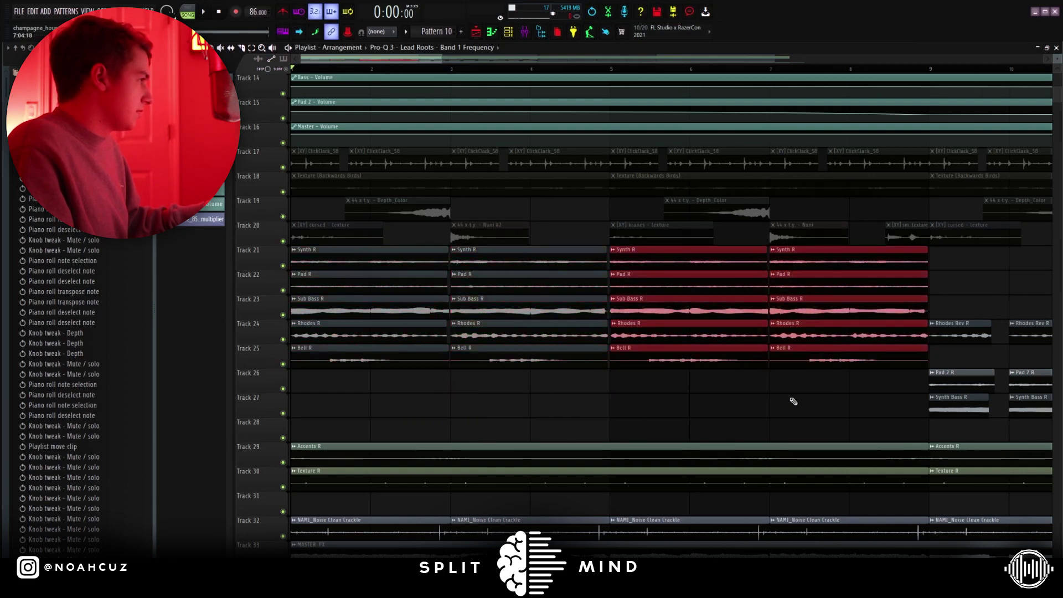
{"action": "left_click_drag", "start_coordinate": [442, 57], "coordinate": [323, 64]}
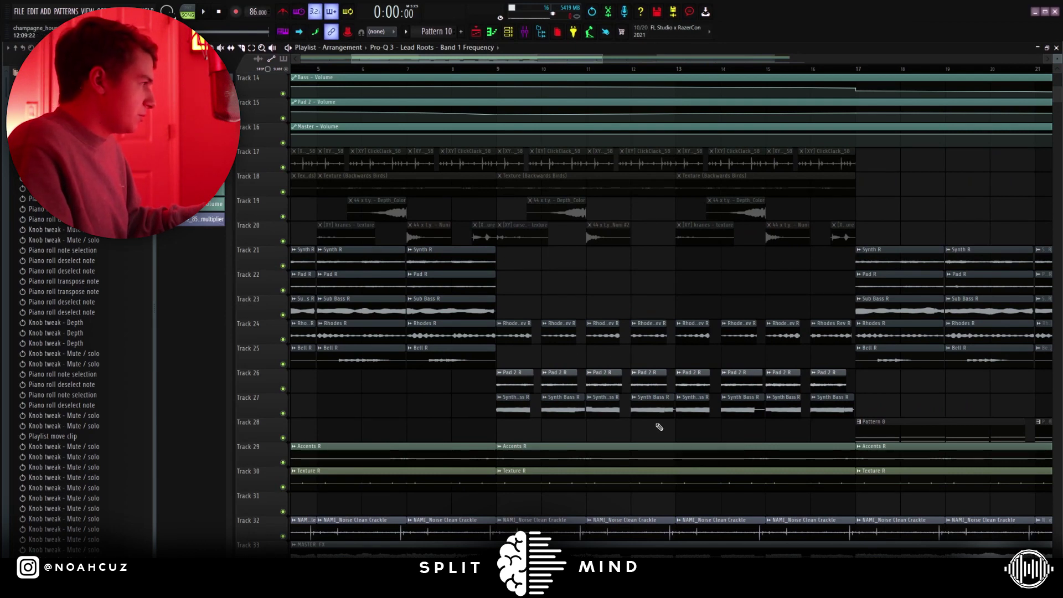
{"action": "left_click_drag", "start_coordinate": [473, 394], "coordinate": [698, 416]}
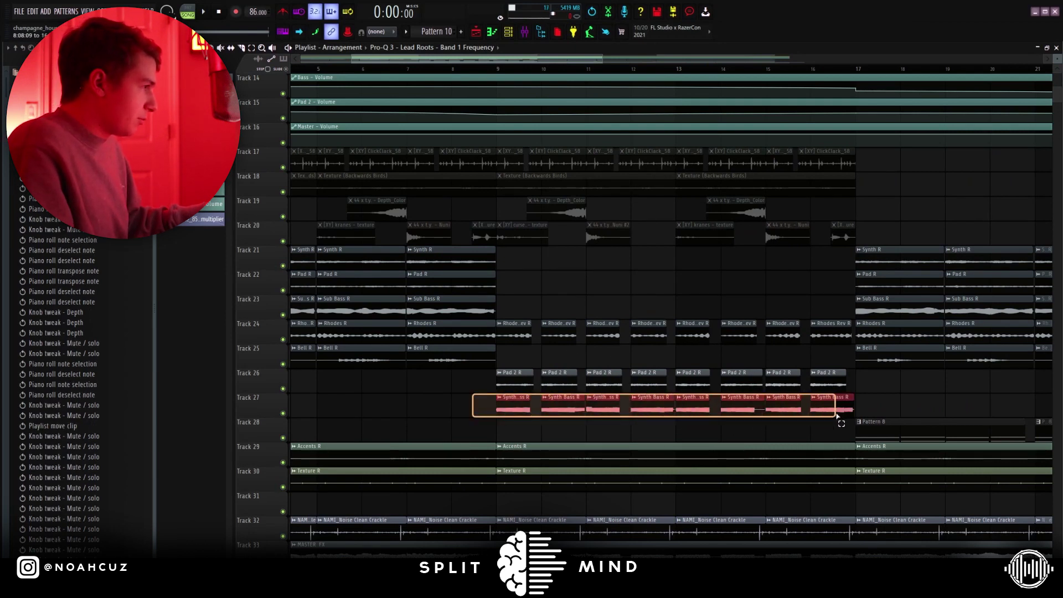
{"action": "left_click_drag", "start_coordinate": [836, 417], "coordinate": [836, 416]}
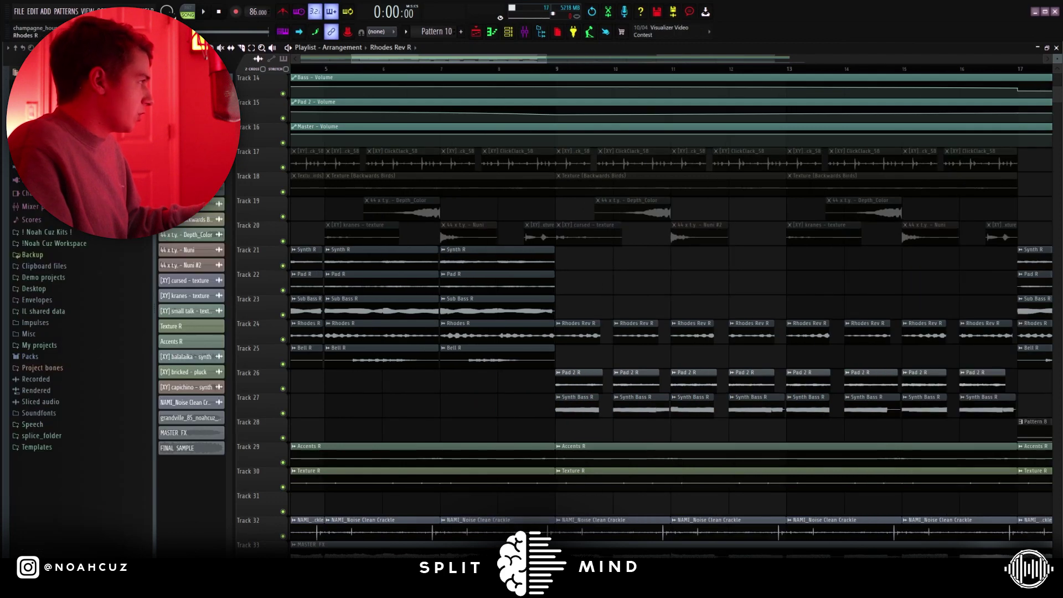
{"action": "left_click", "coordinate": [570, 282]}
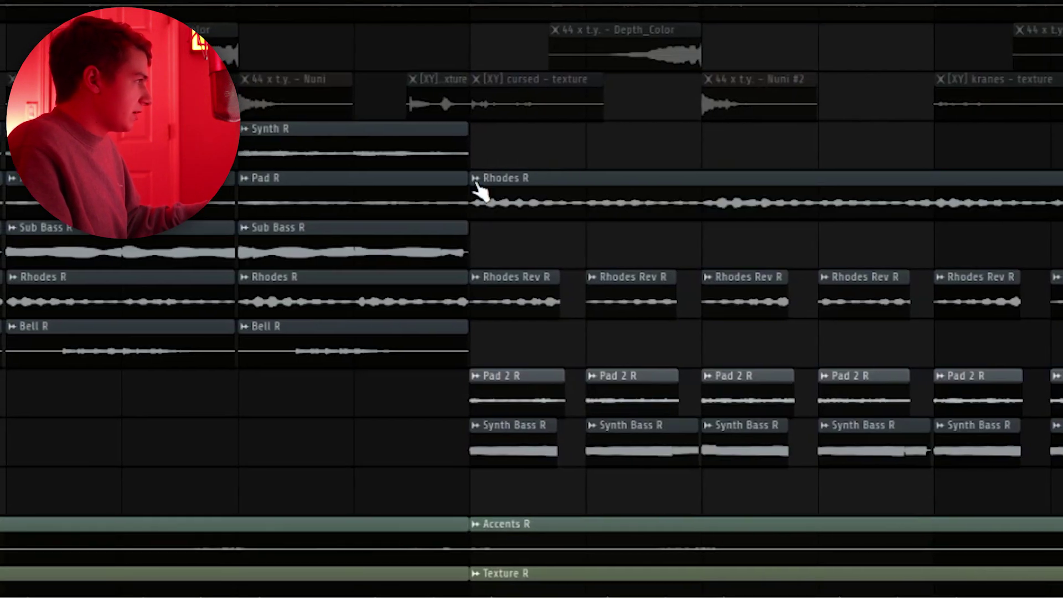
{"action": "right_click", "coordinate": [559, 276]}
{"action": "left_click", "coordinate": [541, 327]}
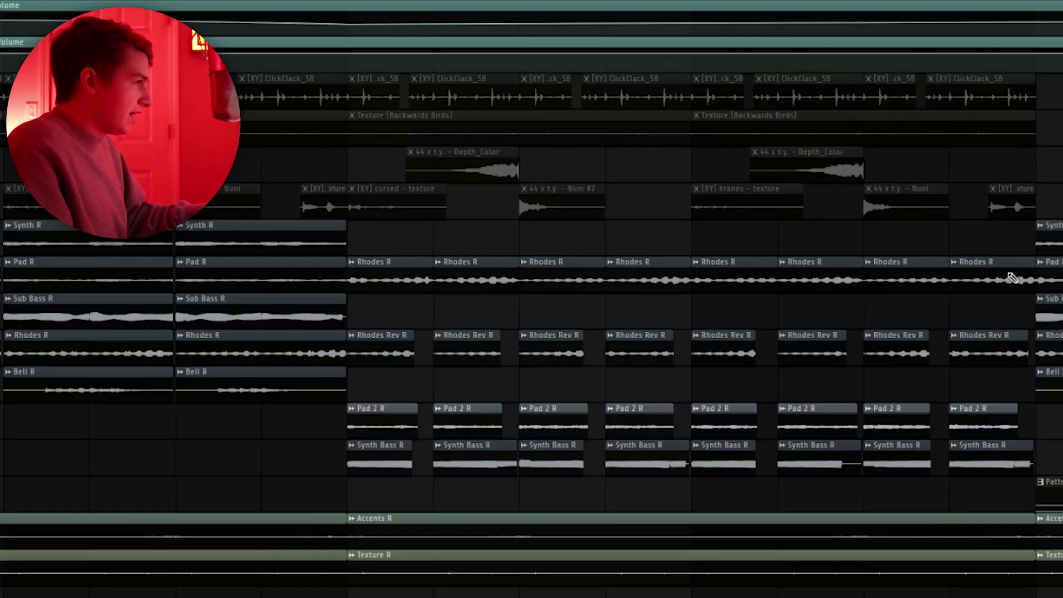
{"action": "left_click_drag", "start_coordinate": [965, 290], "coordinate": [561, 311]}
{"action": "left_click_drag", "start_coordinate": [921, 283], "coordinate": [491, 315]}
{"action": "left_click_drag", "start_coordinate": [830, 281], "coordinate": [577, 315]}
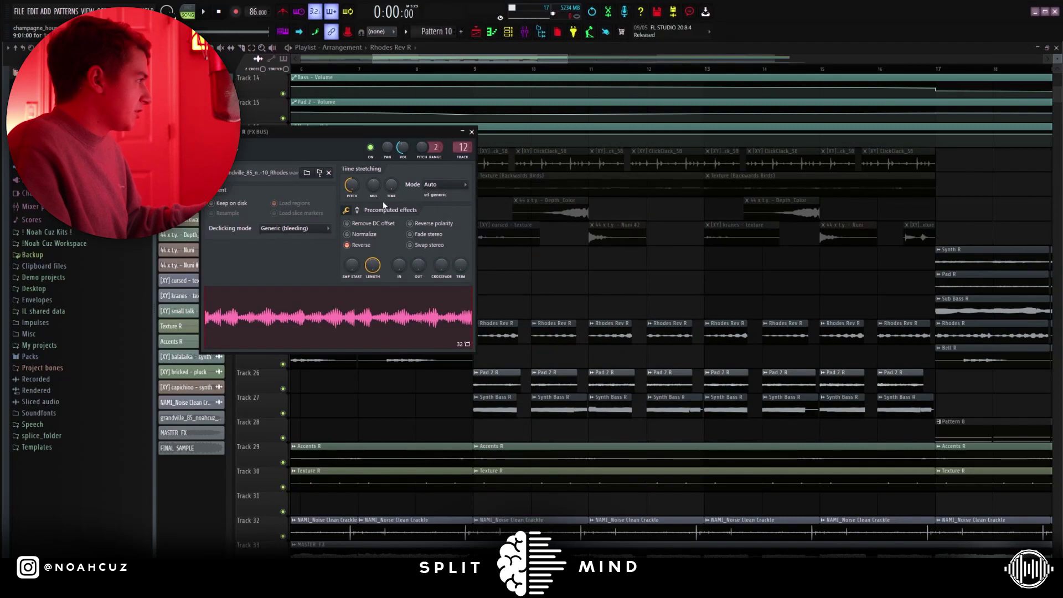
{"action": "key", "text": "Escape"}
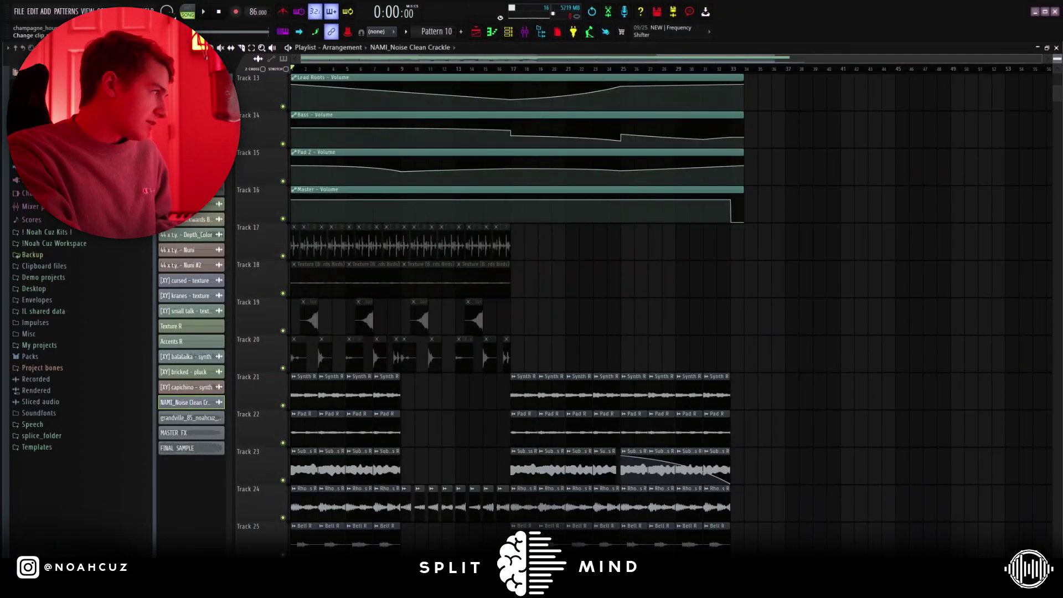
{"action": "scroll", "coordinate": [888, 287], "scroll_direction": "down", "scroll_amount": 10}
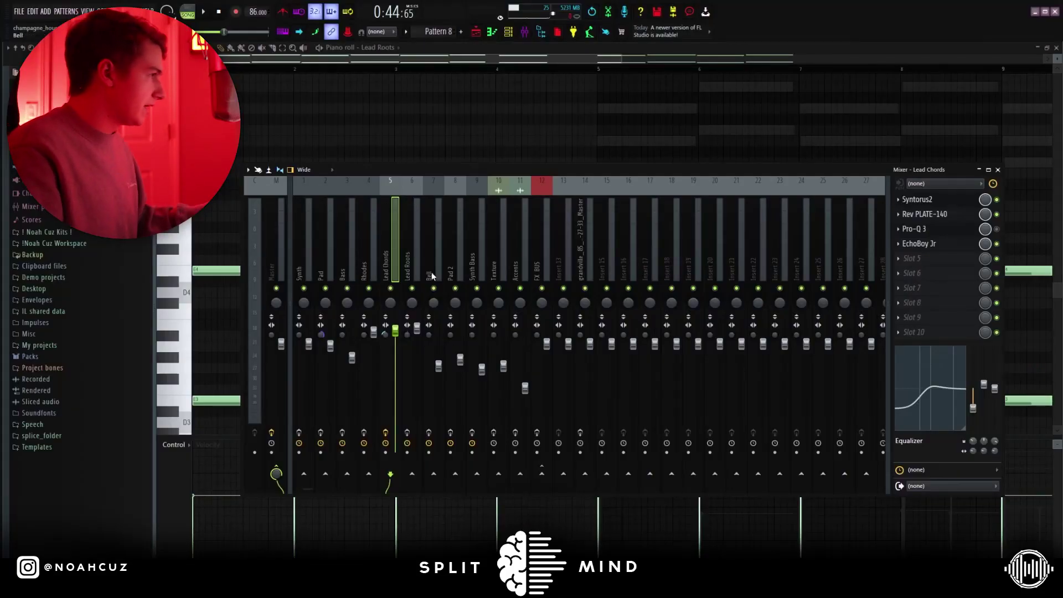
Close the mixer and select the upper and lower opening notes in the Lead Roots piano roll
{"action": "key", "text": "F9"}
{"action": "scroll", "coordinate": [771, 206], "scroll_direction": "down", "scroll_amount": 2}
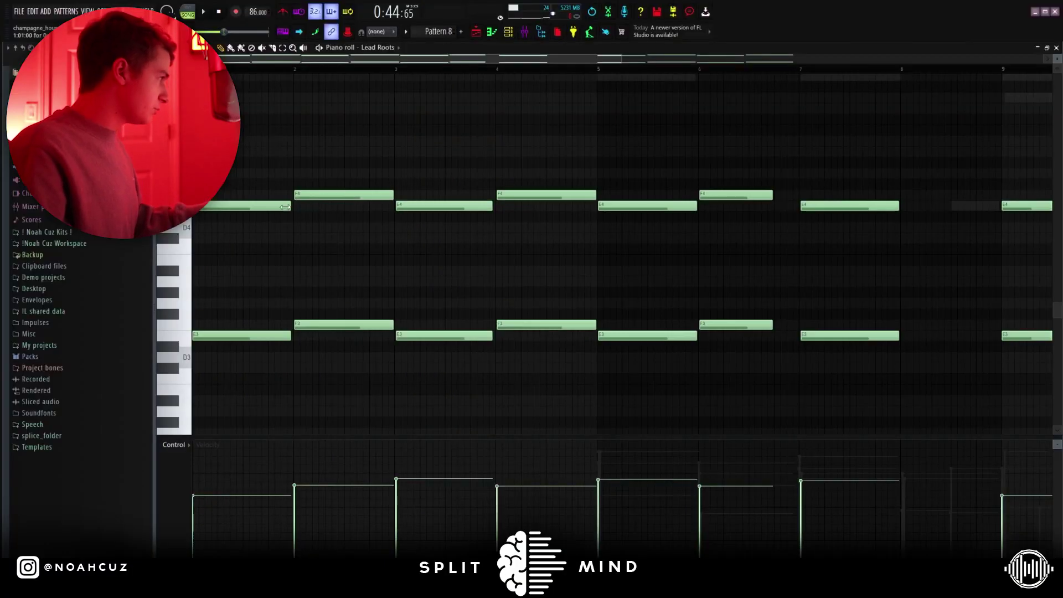
{"action": "left_click_drag", "start_coordinate": [292, 180], "coordinate": [486, 240]}
{"action": "left_click_drag", "start_coordinate": [342, 278], "coordinate": [581, 340]}
{"action": "left_click", "coordinate": [634, 335]}
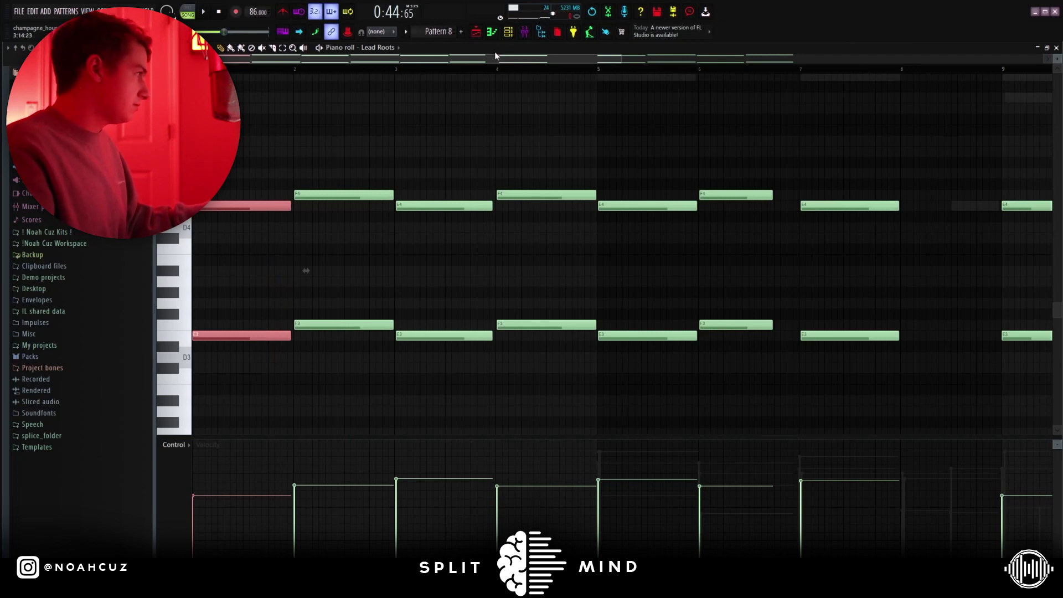
Open the Syntorus 2 chorus on the Lead Chords mixer insert
{"action": "key", "text": "F9"}
{"action": "left_click", "coordinate": [943, 203]}
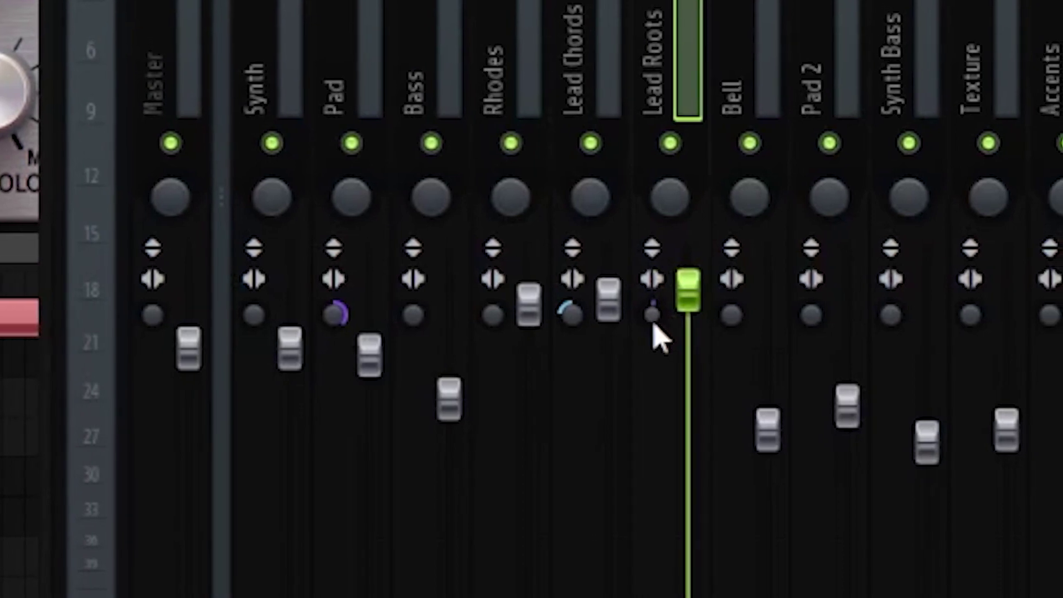
{"action": "left_click", "coordinate": [603, 72]}
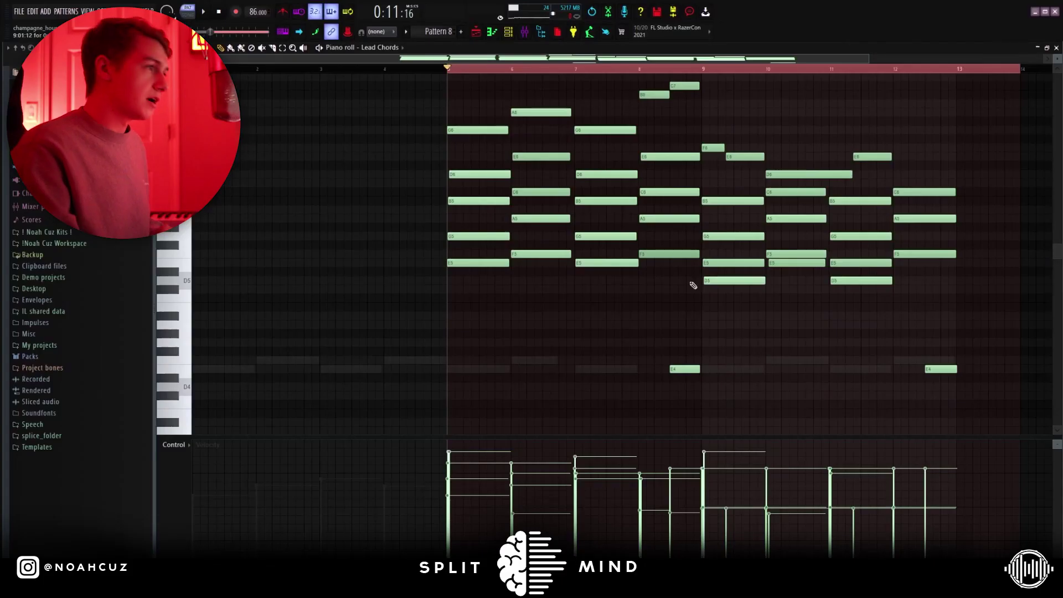
Play back the Lead Chords pattern and select its first-bar chord notes and top melody notes
{"action": "scroll", "coordinate": [702, 237], "scroll_direction": "up", "scroll_amount": 3}
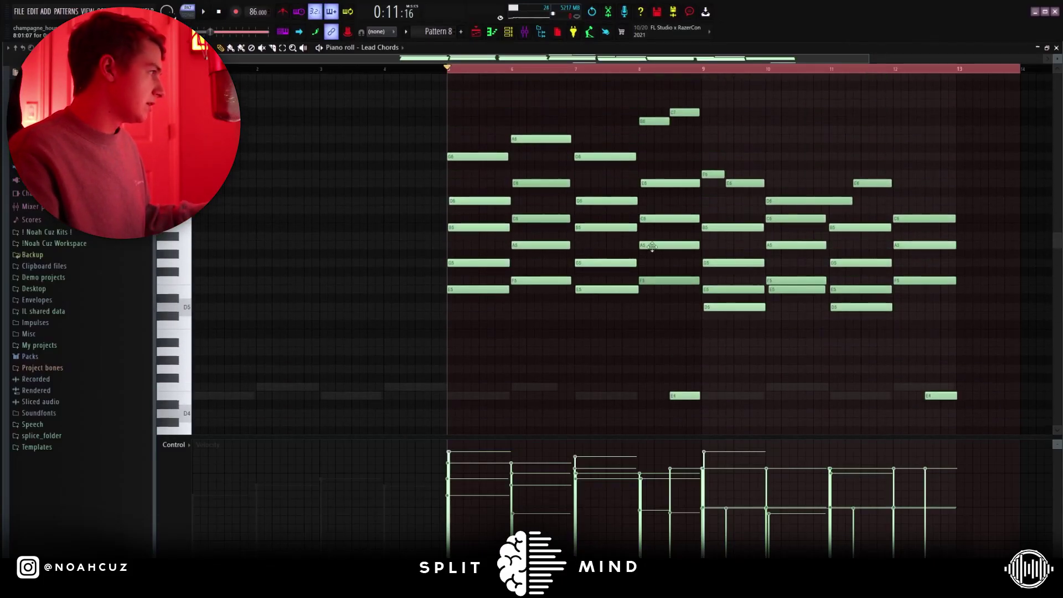
{"action": "key", "text": "space"}
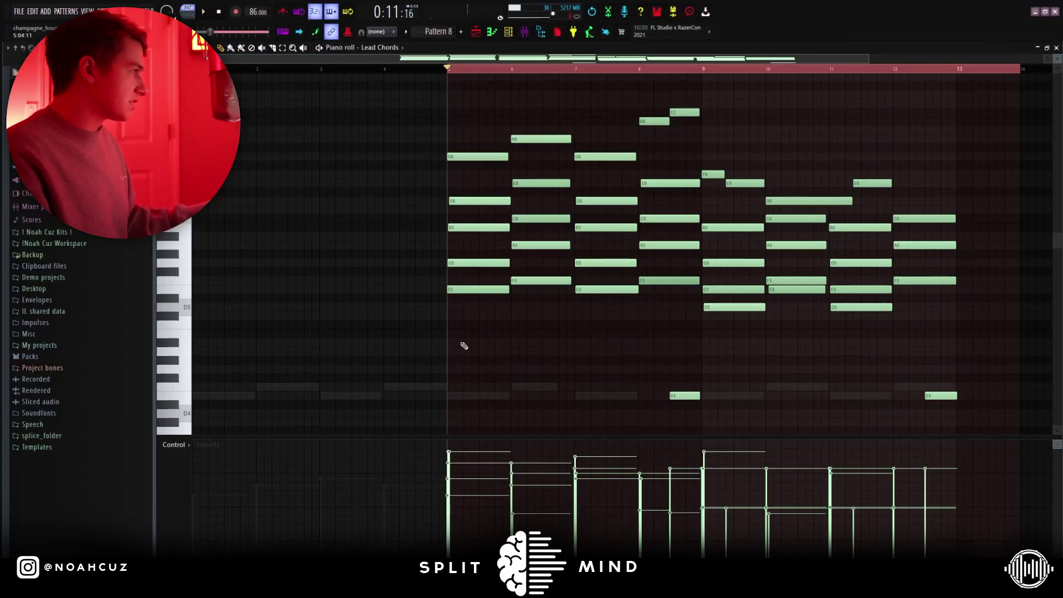
{"action": "left_click_drag", "start_coordinate": [459, 346], "coordinate": [671, 183]}
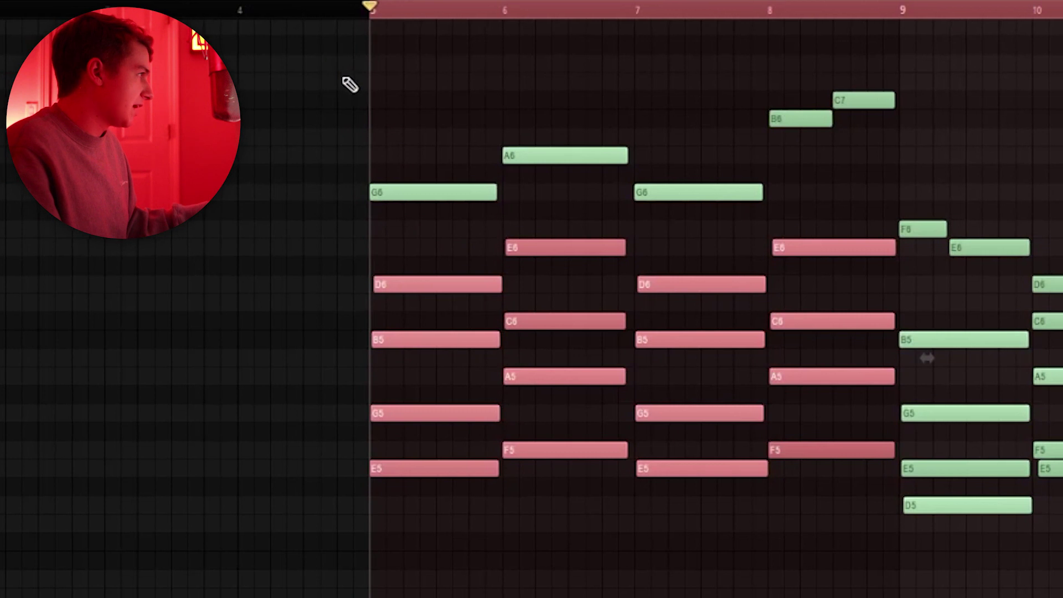
{"action": "left_click_drag", "start_coordinate": [350, 84], "coordinate": [847, 213]}
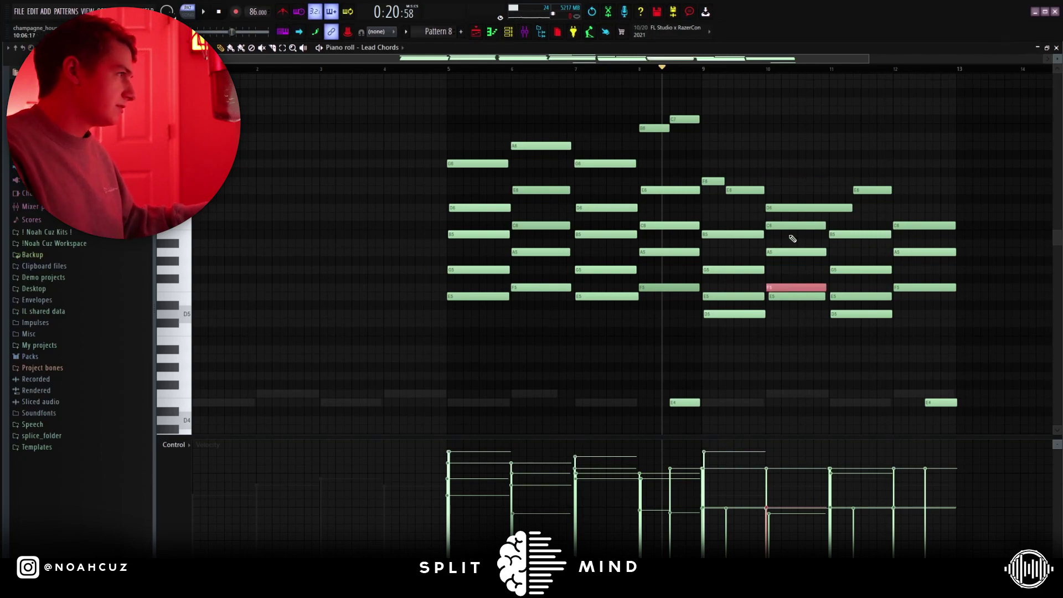
Select the lead pattern's two low E4 notes and adjust them
{"action": "left_click_drag", "start_coordinate": [977, 364], "coordinate": [643, 428]}
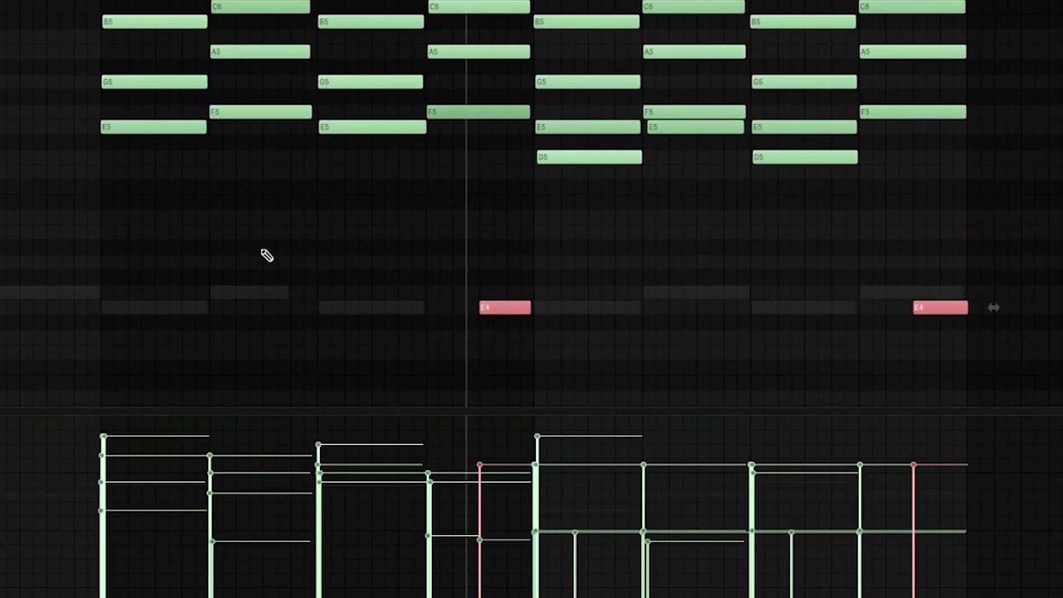
{"action": "left_click", "coordinate": [534, 336], "text": "ctrl"}
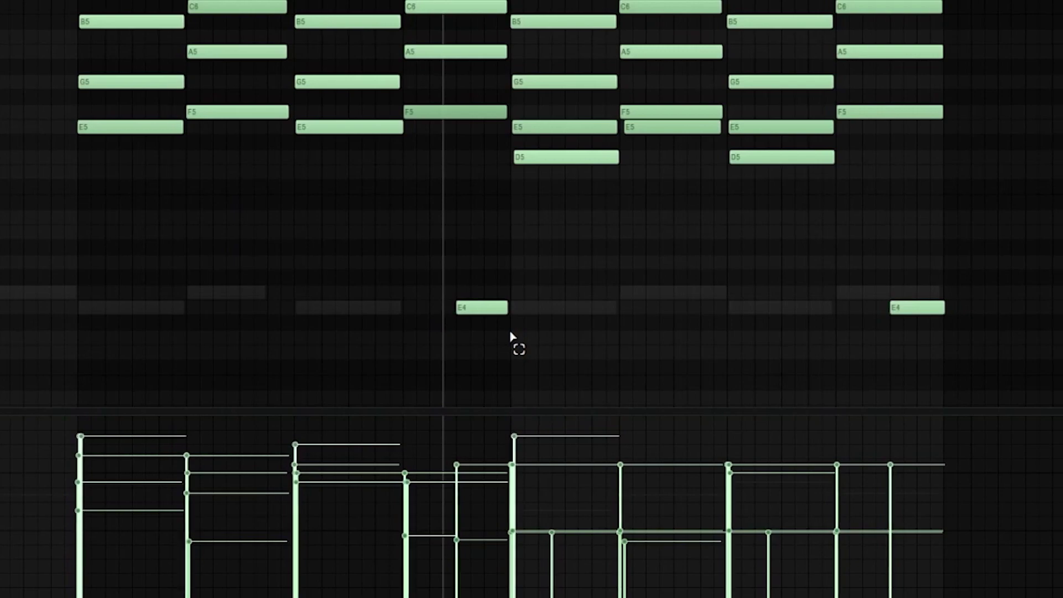
{"action": "left_click_drag", "start_coordinate": [398, 271], "coordinate": [956, 380]}
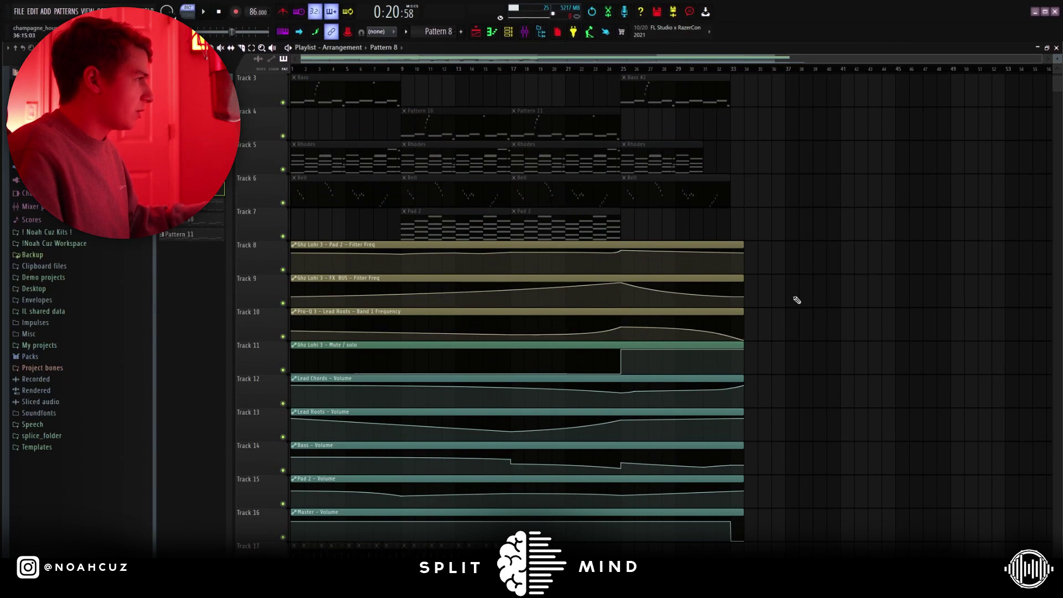
{"action": "left_click_drag", "start_coordinate": [819, 241], "coordinate": [855, 388]}
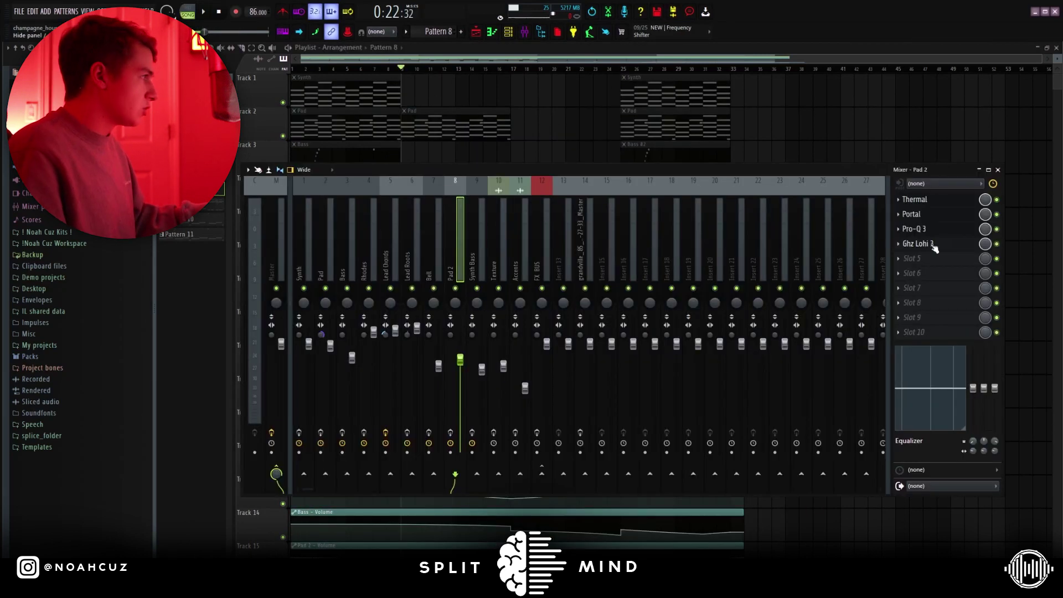
{"action": "left_click", "coordinate": [933, 249]}
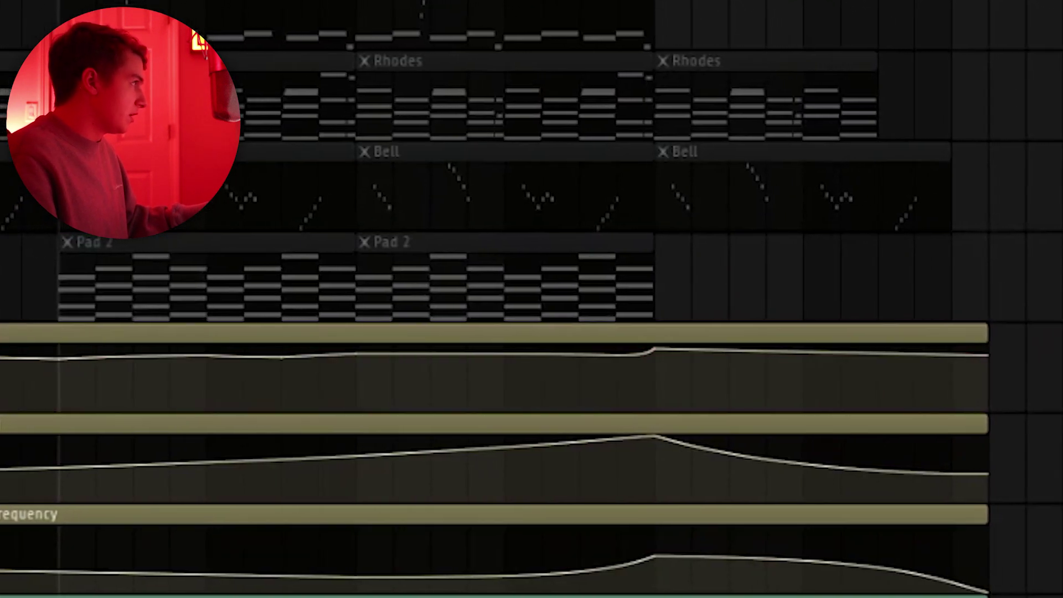
{"action": "mouse_move", "coordinate": [629, 360]}
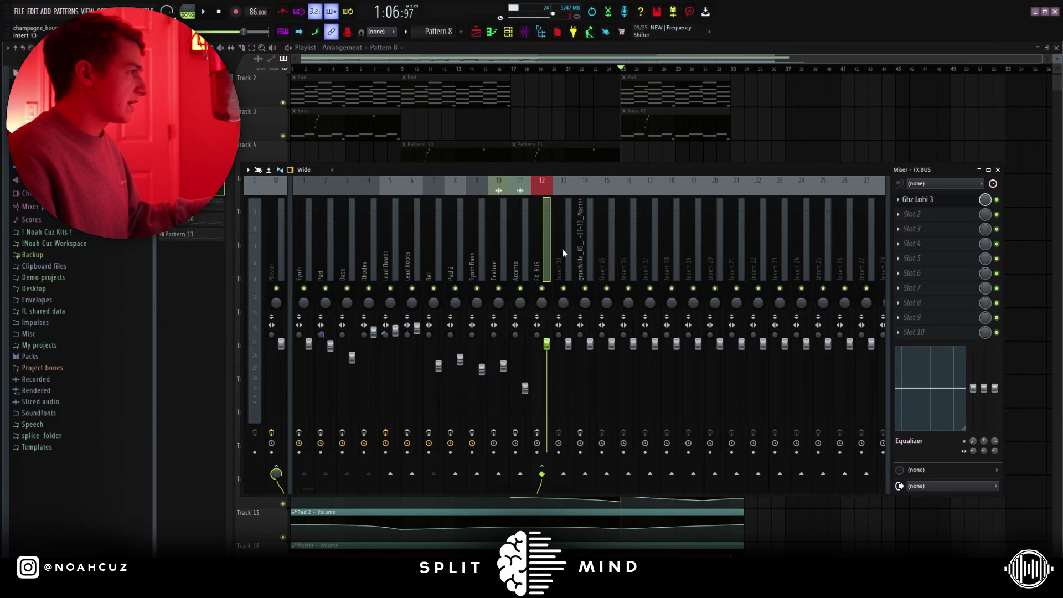
{"action": "left_click", "coordinate": [934, 204]}
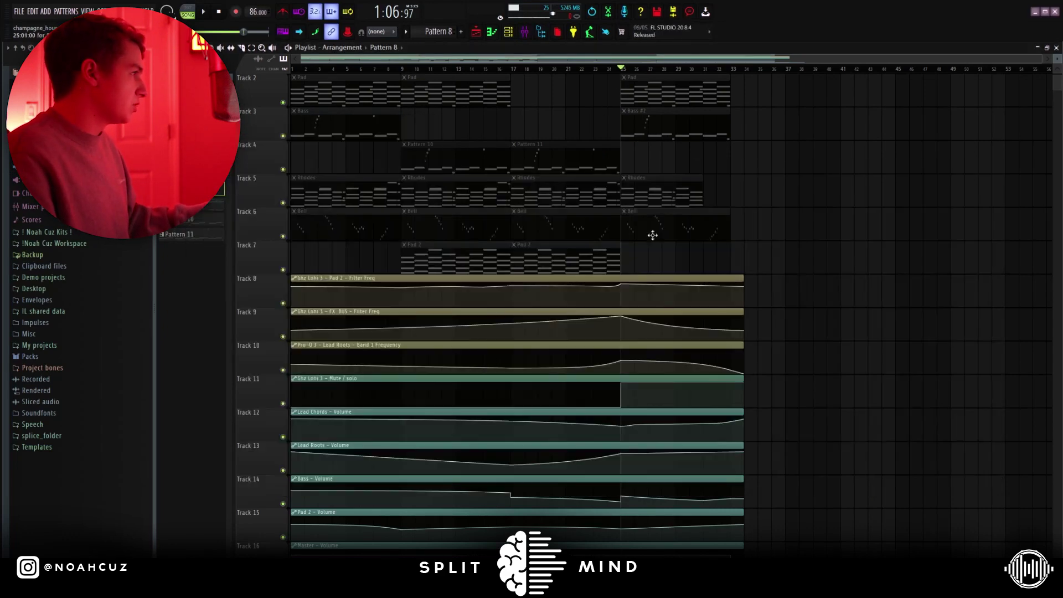
{"action": "scroll", "coordinate": [671, 436], "scroll_direction": "down", "scroll_amount": 5}
{"action": "scroll", "coordinate": [657, 424], "scroll_direction": "up", "scroll_amount": 1}
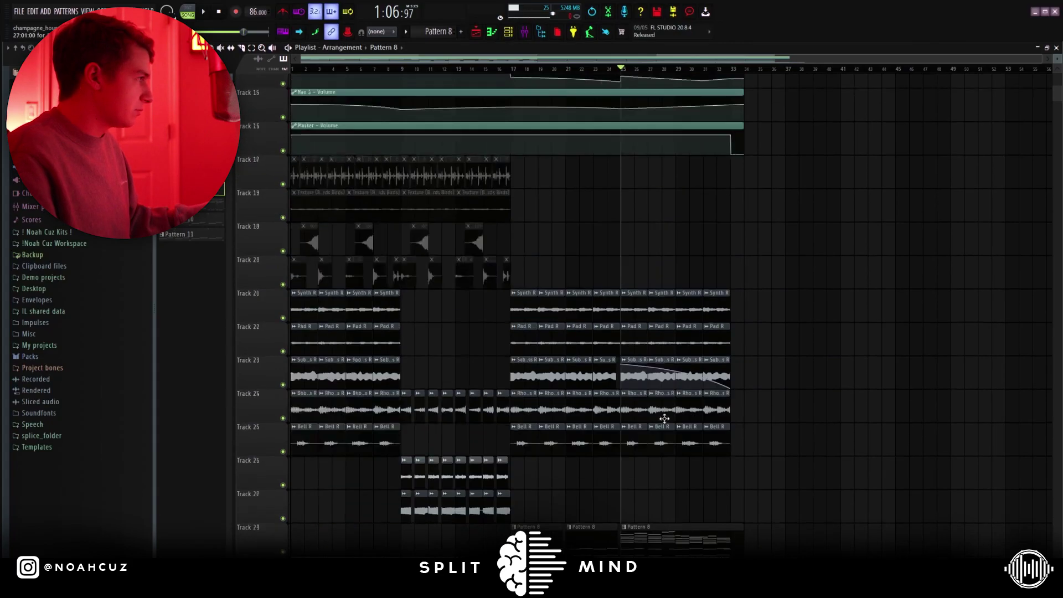
{"action": "left_click_drag", "start_coordinate": [553, 301], "coordinate": [524, 309]}
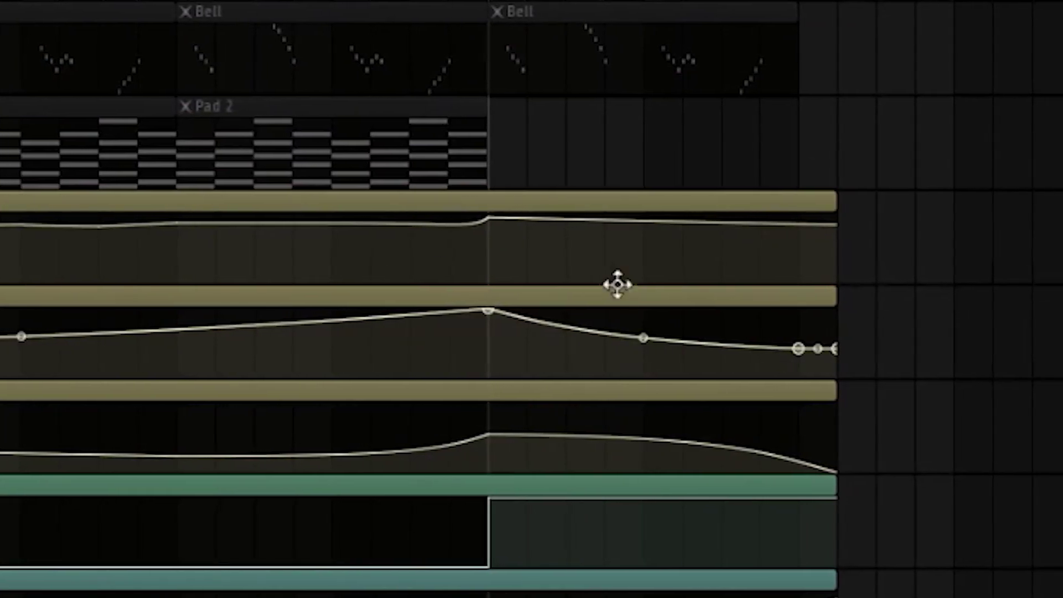
{"action": "left_click", "coordinate": [438, 551]}
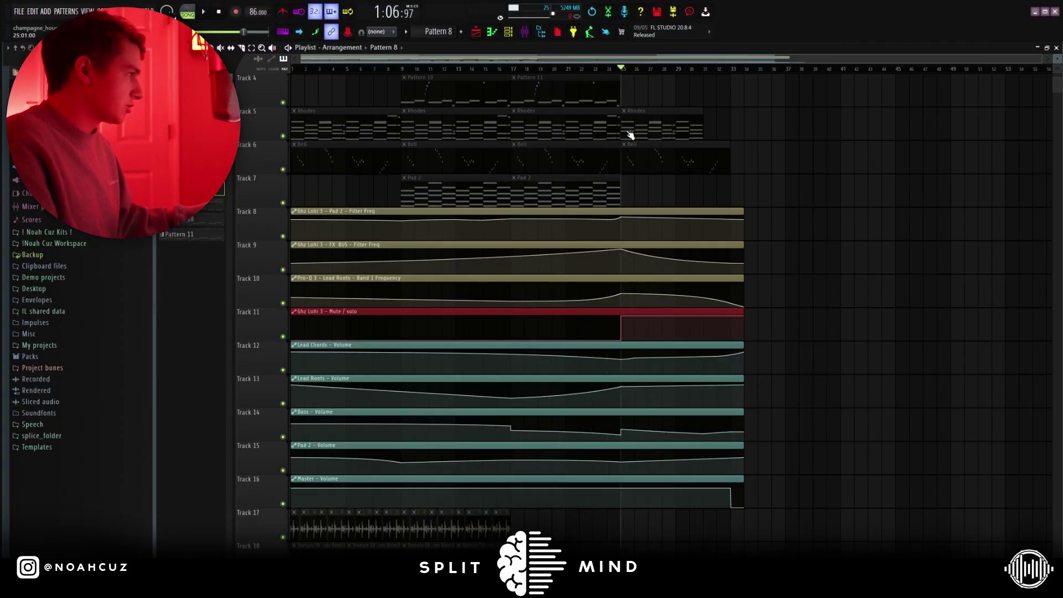
Check the Pro-Q 3 frequency and lead volume automation clips, moving playback near the song's end
{"action": "left_click", "coordinate": [571, 296]}
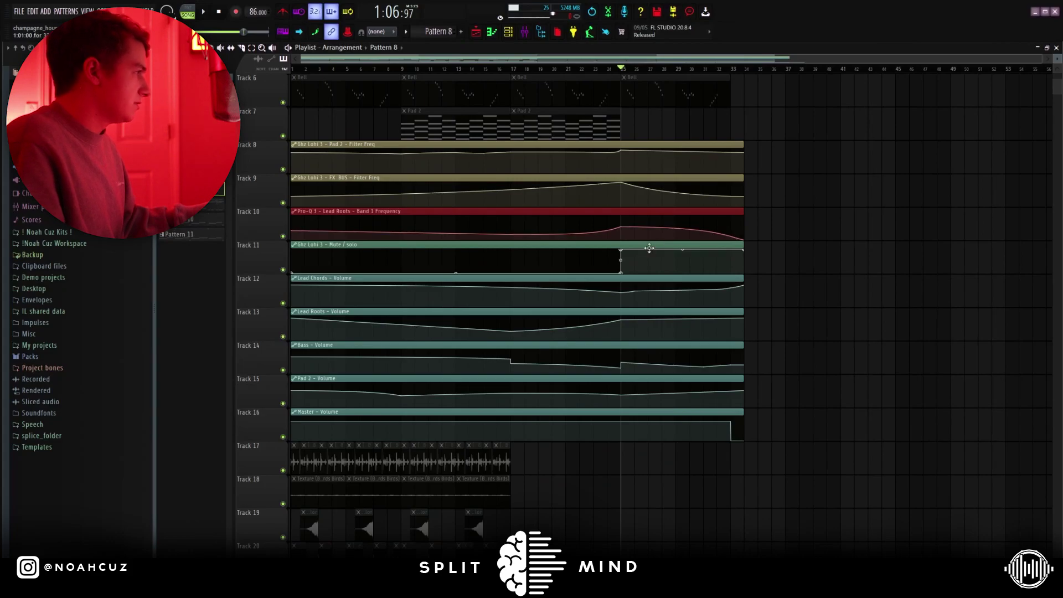
{"action": "left_click", "coordinate": [591, 294]}
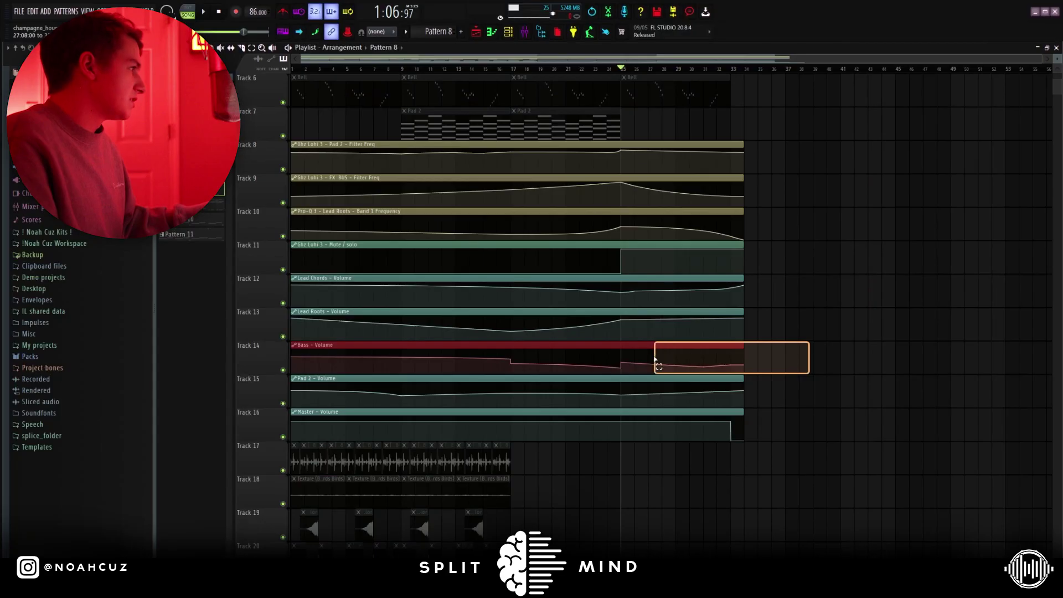
{"action": "scroll", "coordinate": [775, 325], "scroll_direction": "up", "scroll_amount": 5}
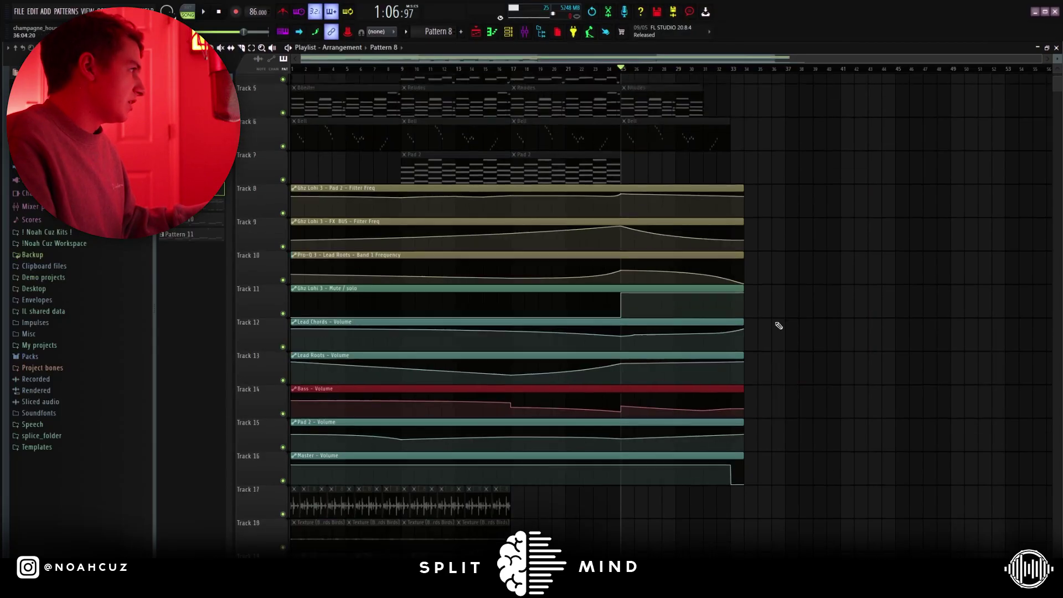
{"action": "scroll", "coordinate": [719, 310], "scroll_direction": "up", "scroll_amount": 2}
{"action": "scroll", "coordinate": [750, 396], "scroll_direction": "down", "scroll_amount": 3}
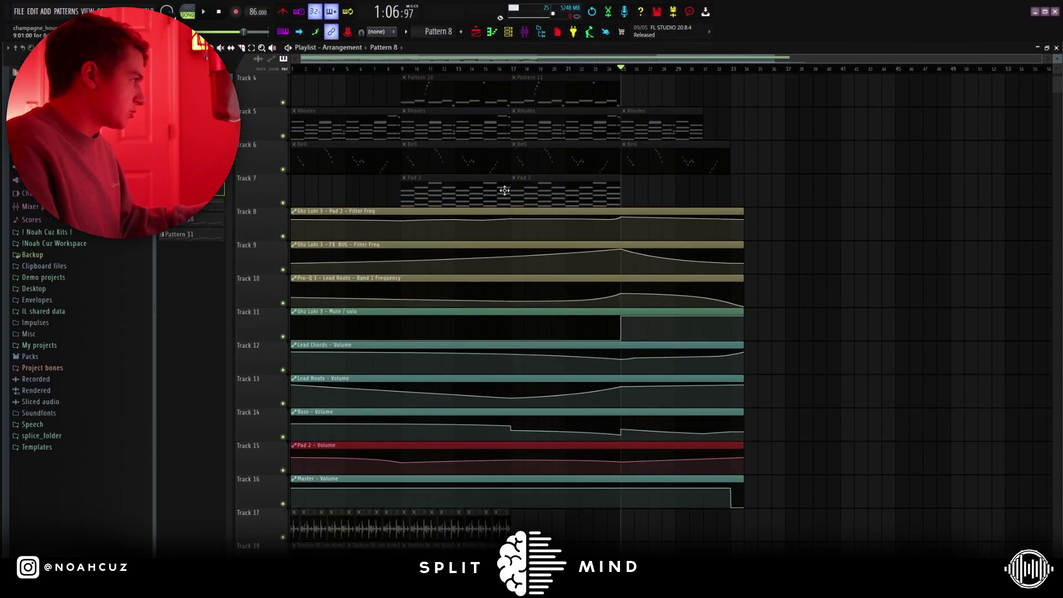
{"action": "scroll", "coordinate": [631, 166], "scroll_direction": "down", "scroll_amount": 2}
{"action": "left_click", "coordinate": [716, 69]}
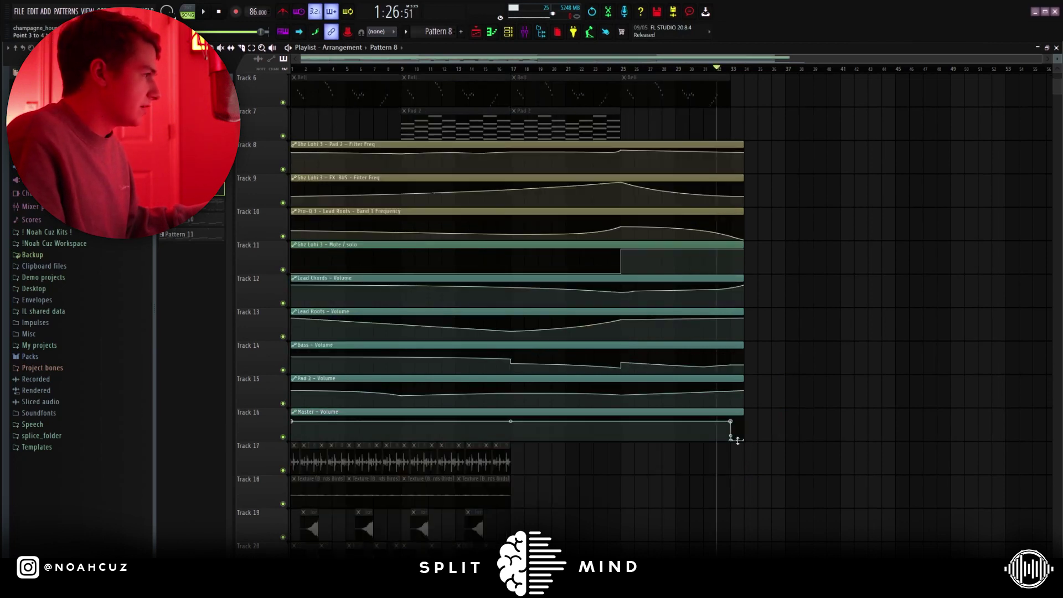
Open Ghz Wow Control 3 on the mixer insert of Track 33's MASTER FX clip
{"action": "scroll", "coordinate": [740, 438], "scroll_direction": "down", "scroll_amount": 11}
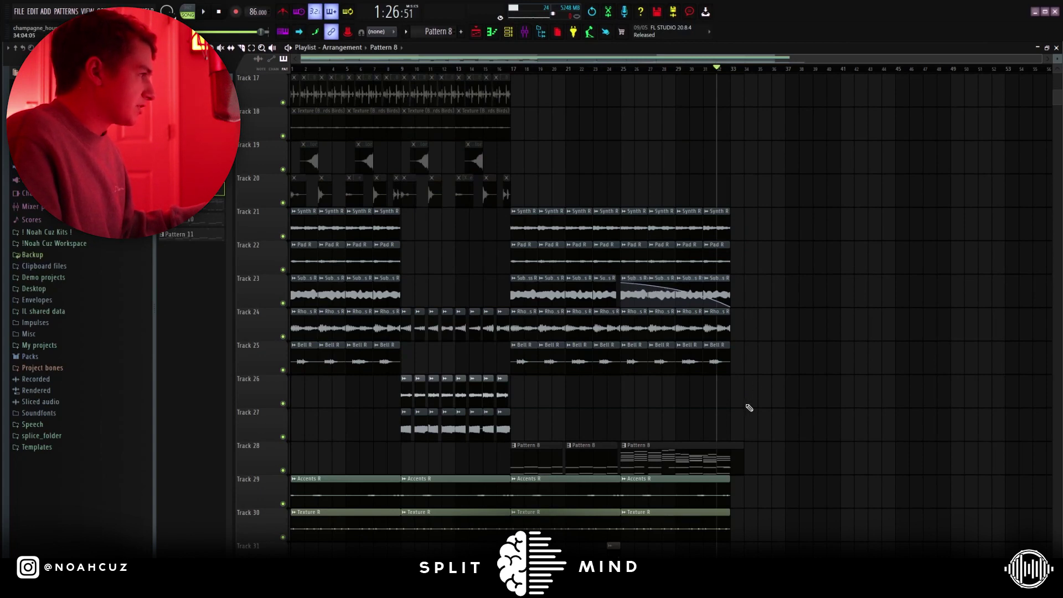
{"action": "scroll", "coordinate": [698, 472], "scroll_direction": "down", "scroll_amount": 6}
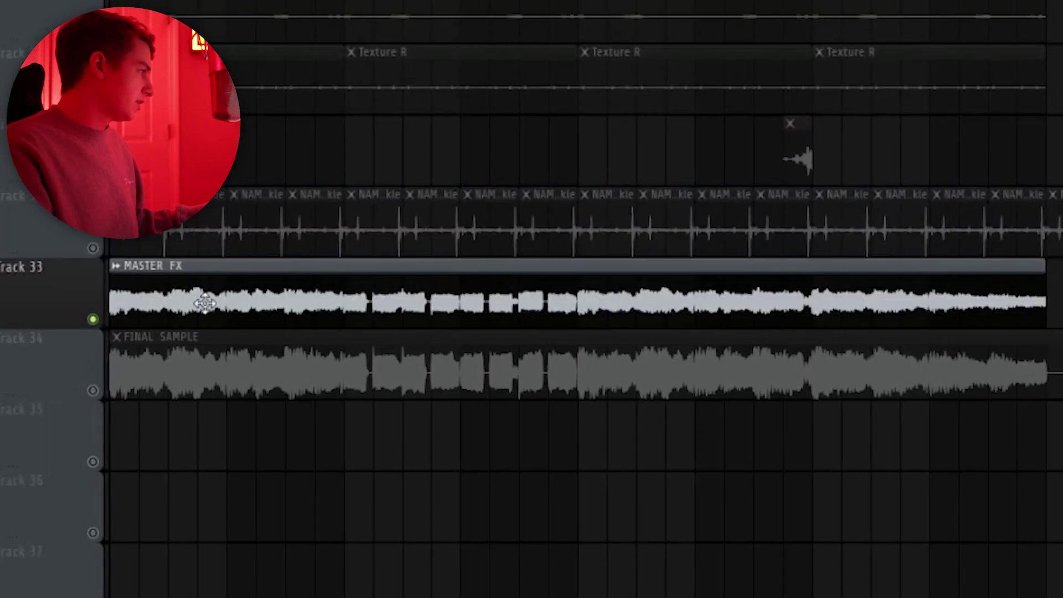
{"action": "double_click", "coordinate": [105, 293]}
{"action": "key", "text": "F9"}
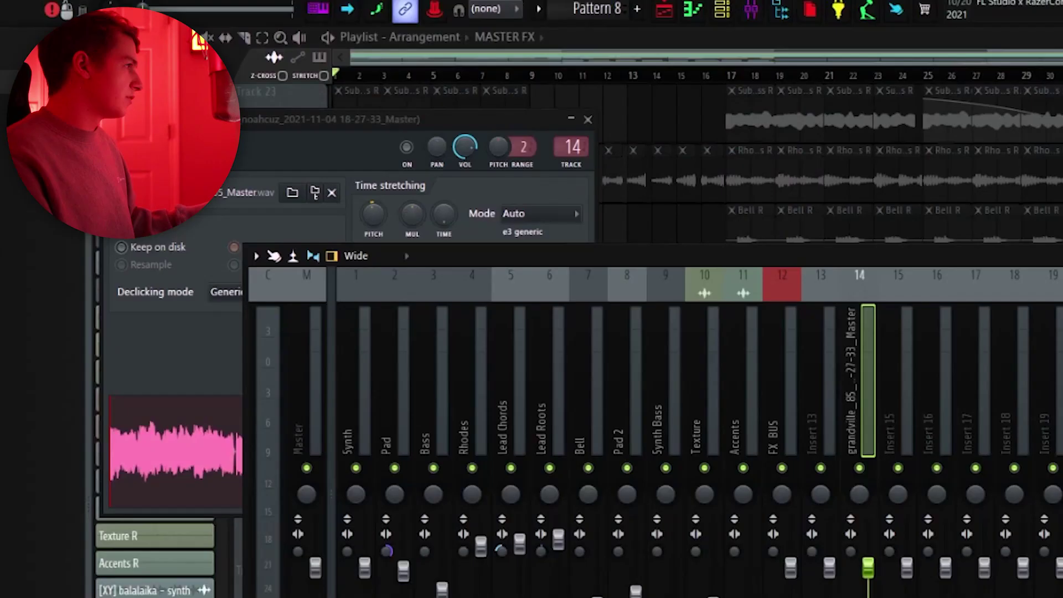
{"action": "left_click", "coordinate": [898, 297]}
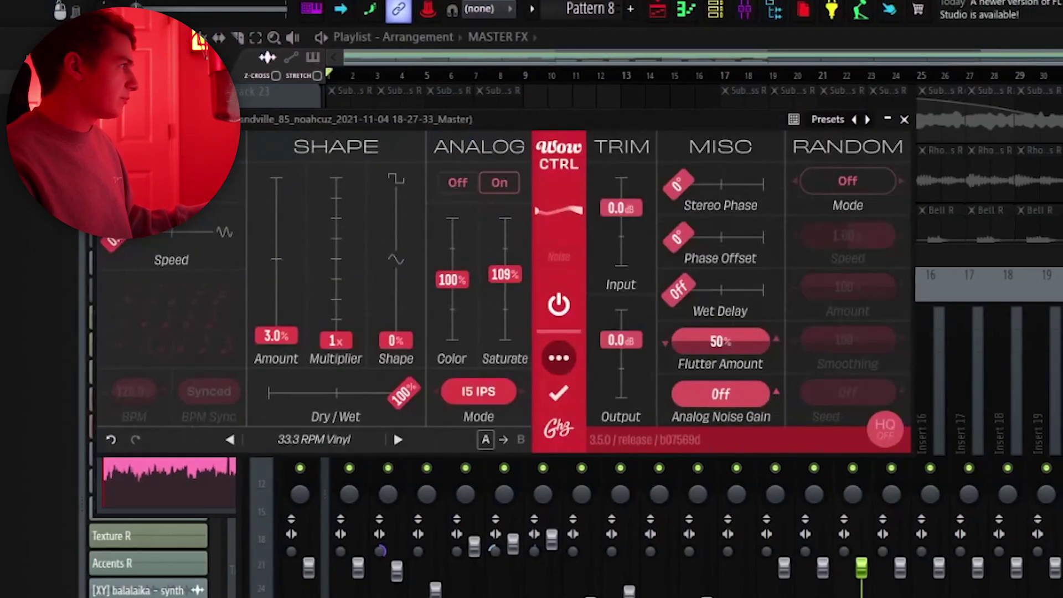
{"action": "left_click_drag", "start_coordinate": [221, 119], "coordinate": [354, 140]}
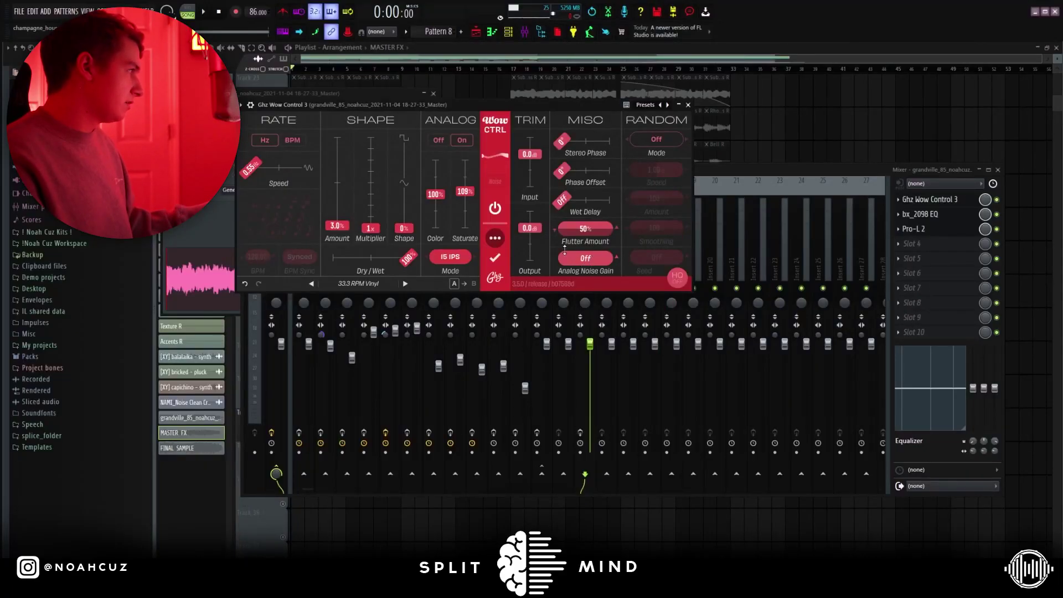
Open the bx_2098 EQ following Wow Control on the MASTER FX insert
{"action": "left_click", "coordinate": [920, 214]}
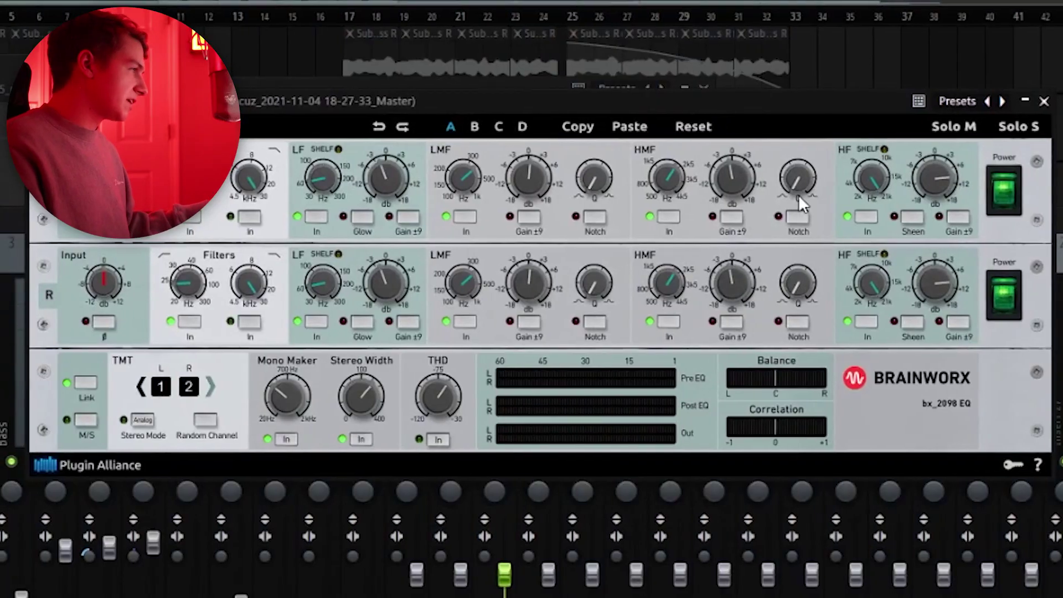